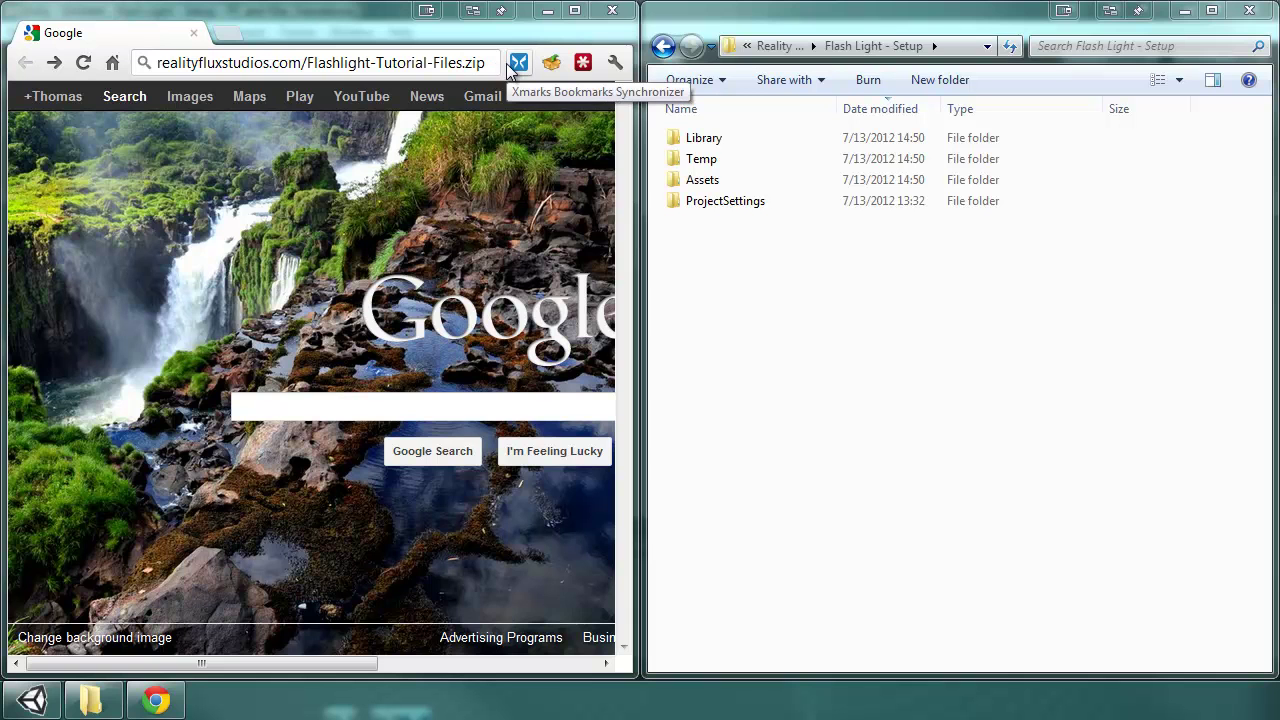
Start downloading Flashlight-Tutorial-Files.zip, with the save dialog pointed at the Flash Light - Setup folder.
click(445, 72)
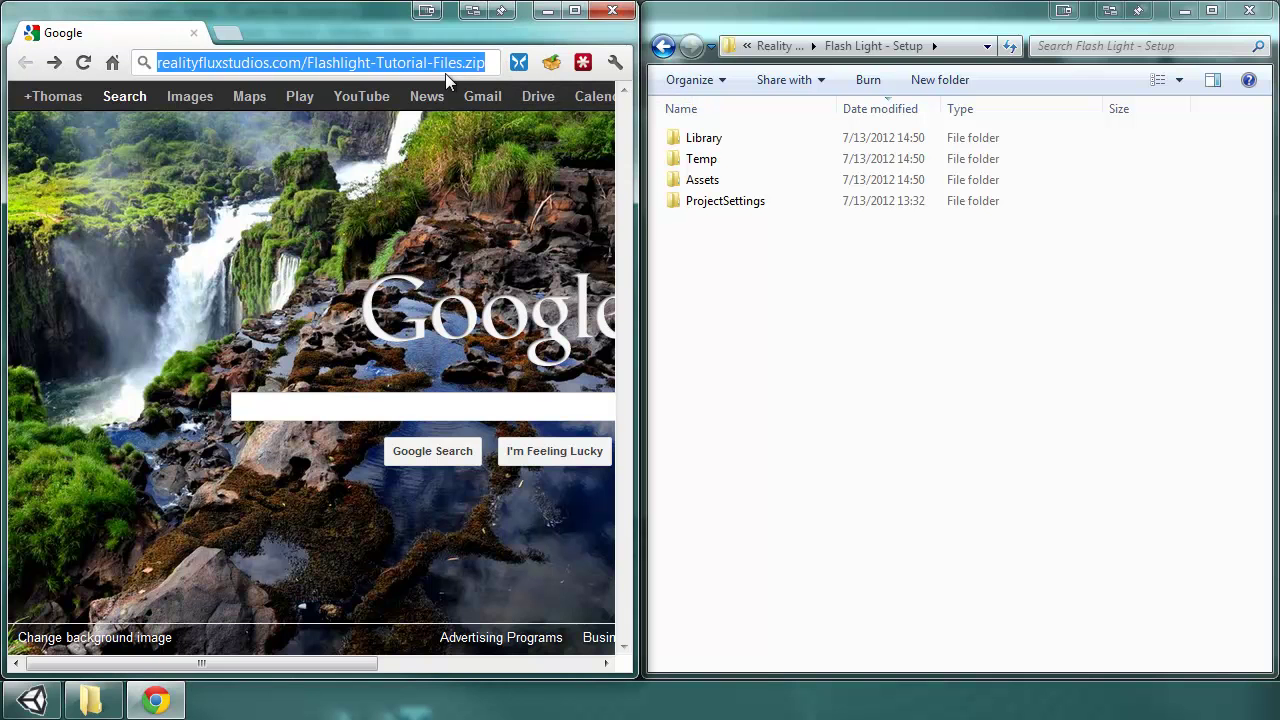
key(Escape)
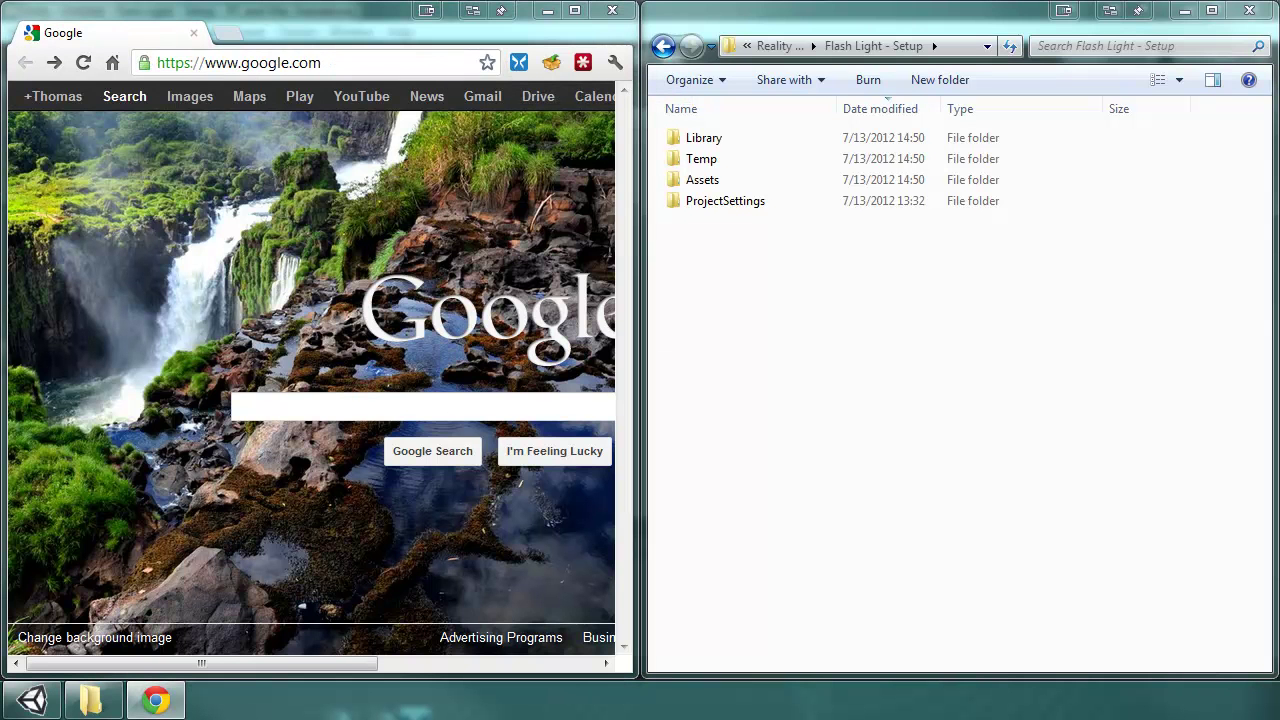
drag(894, 262, 530, 14)
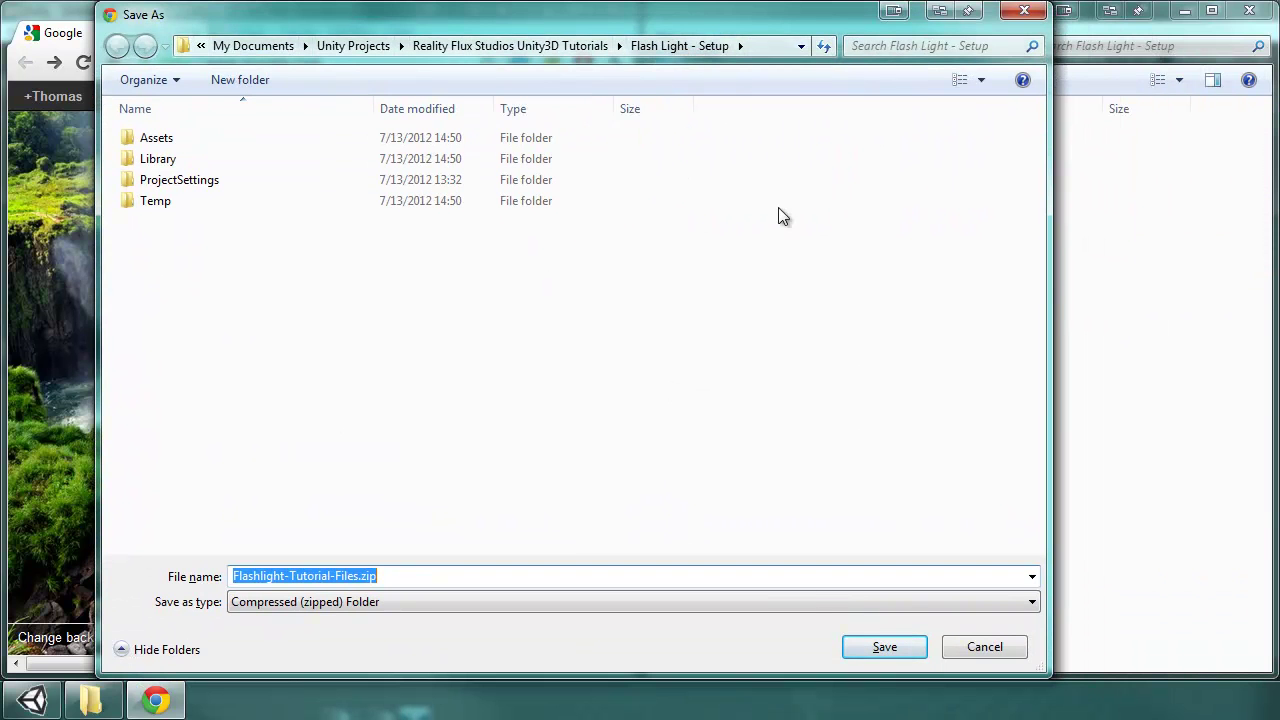
Save Flashlight-Tutorial-Files.zip into the project folder and start Extract All on it.
click(886, 646)
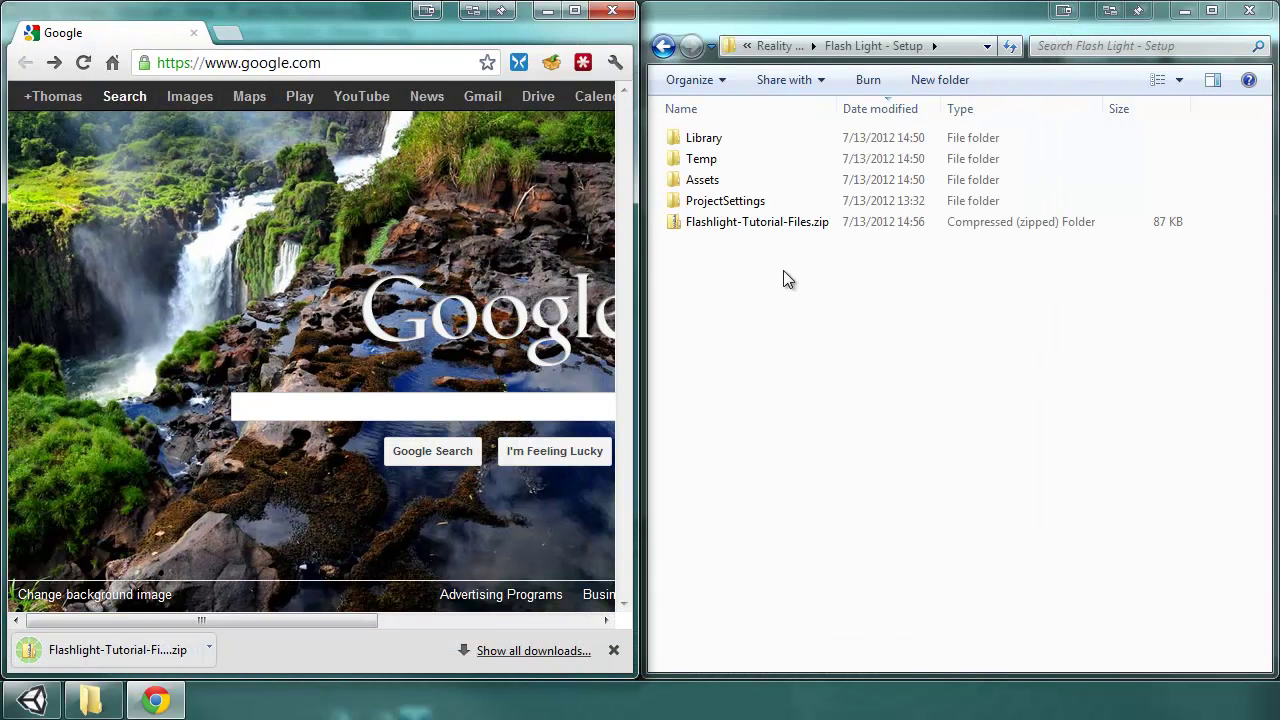
click(753, 222)
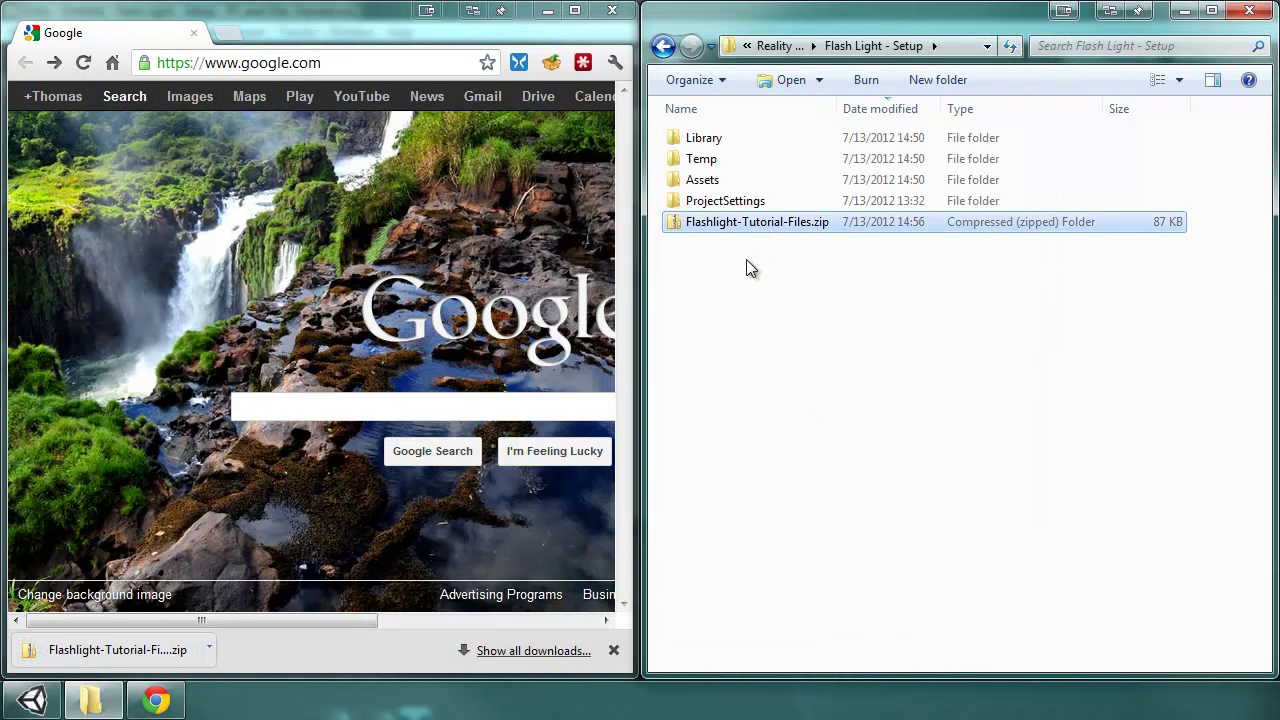
mouse_move(767, 230)
right_click(733, 225)
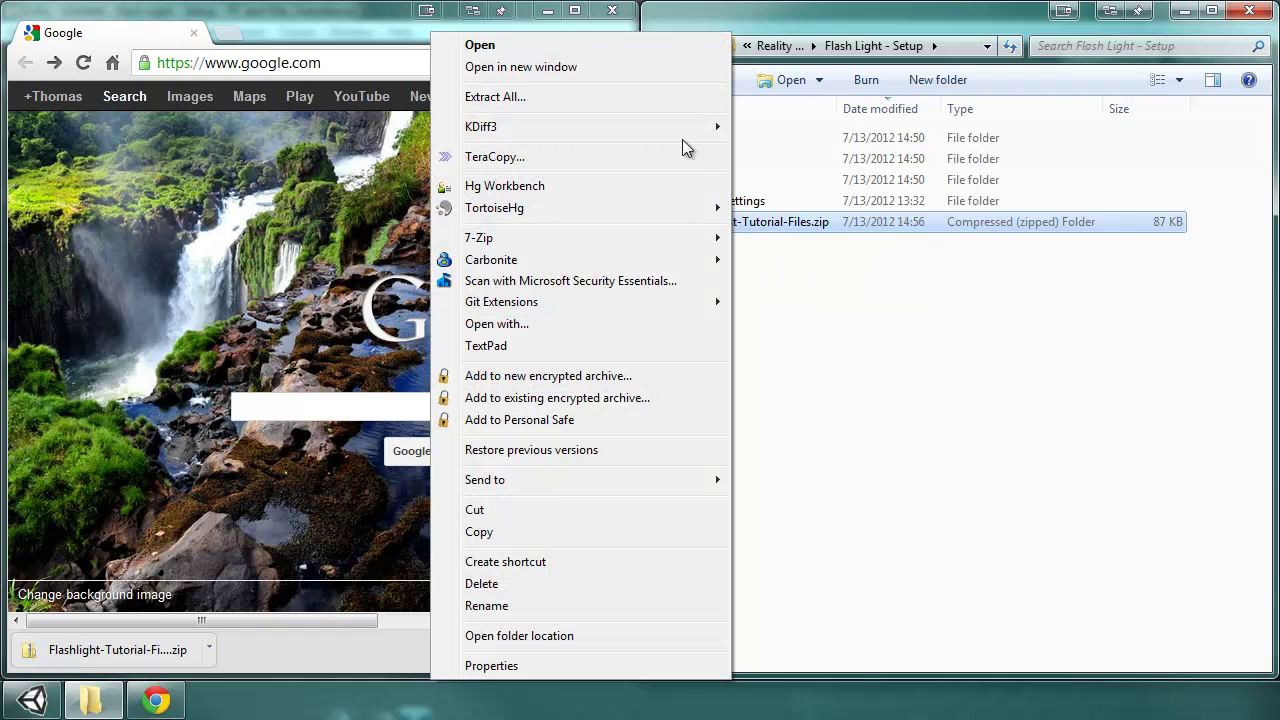
click(652, 95)
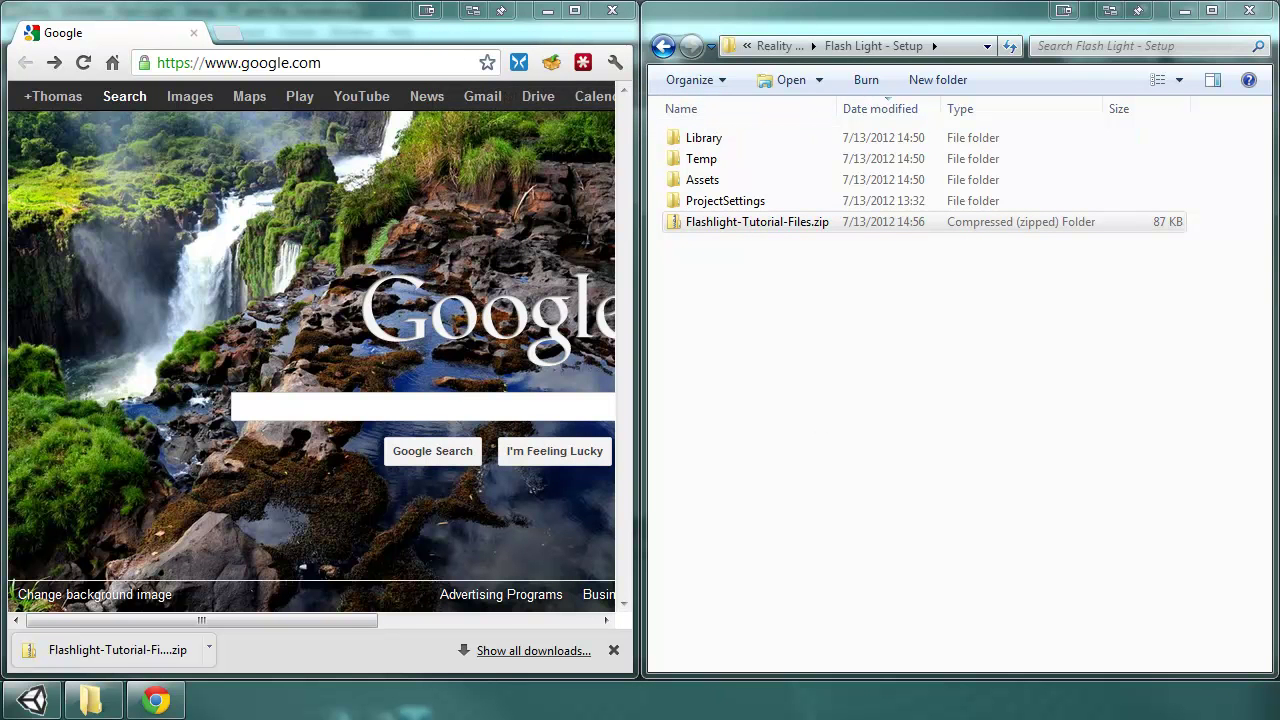
drag(812, 62, 484, 160)
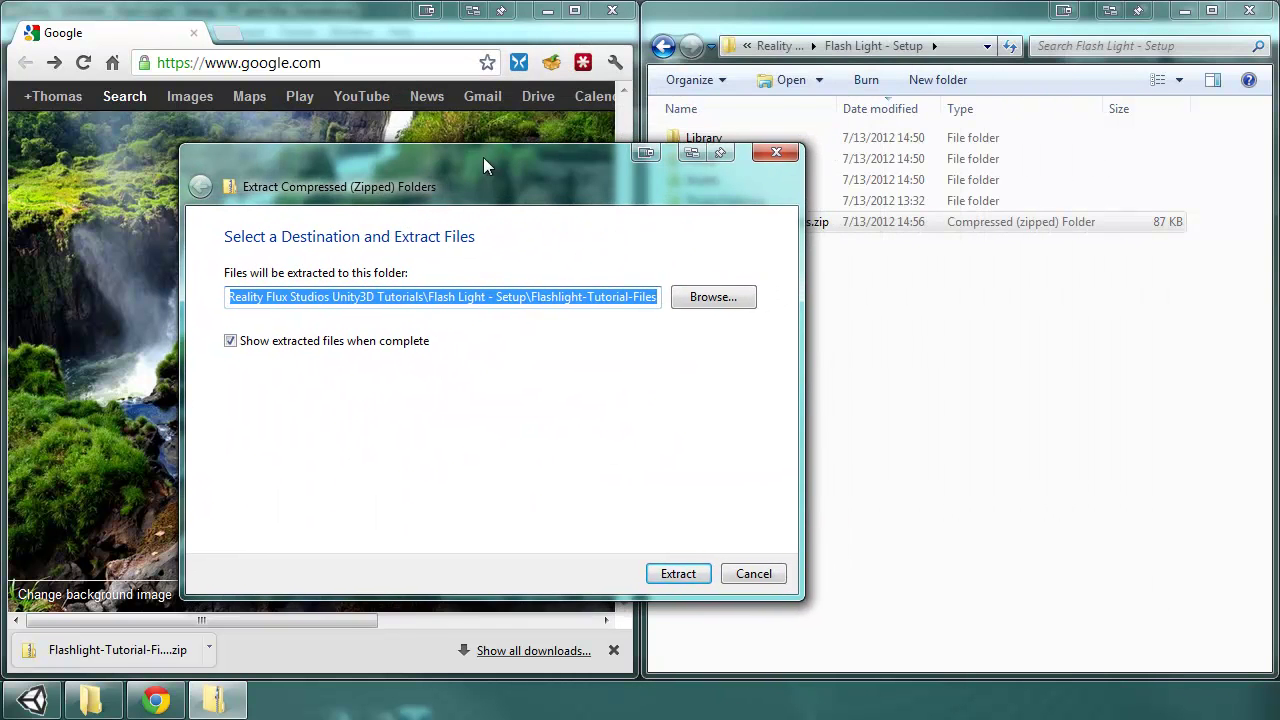
Change the extraction path's last folder to Assets and extract the files.
click(690, 300)
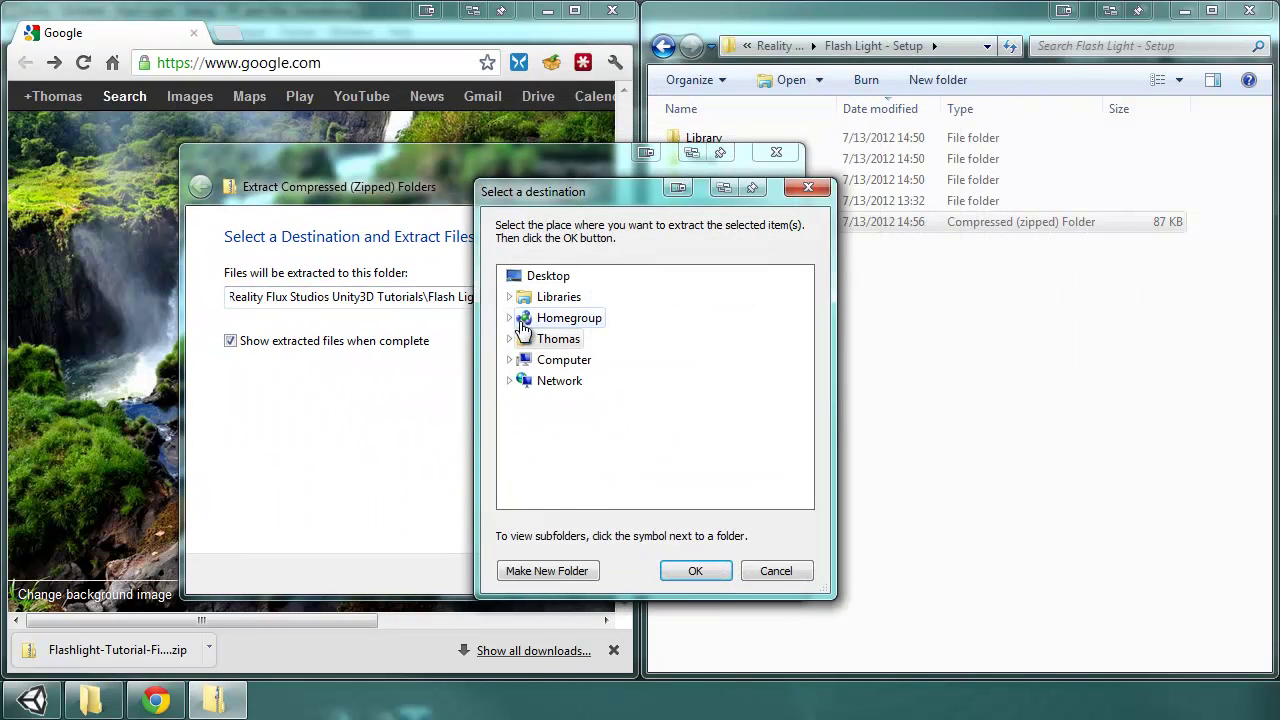
click(511, 340)
click(511, 340)
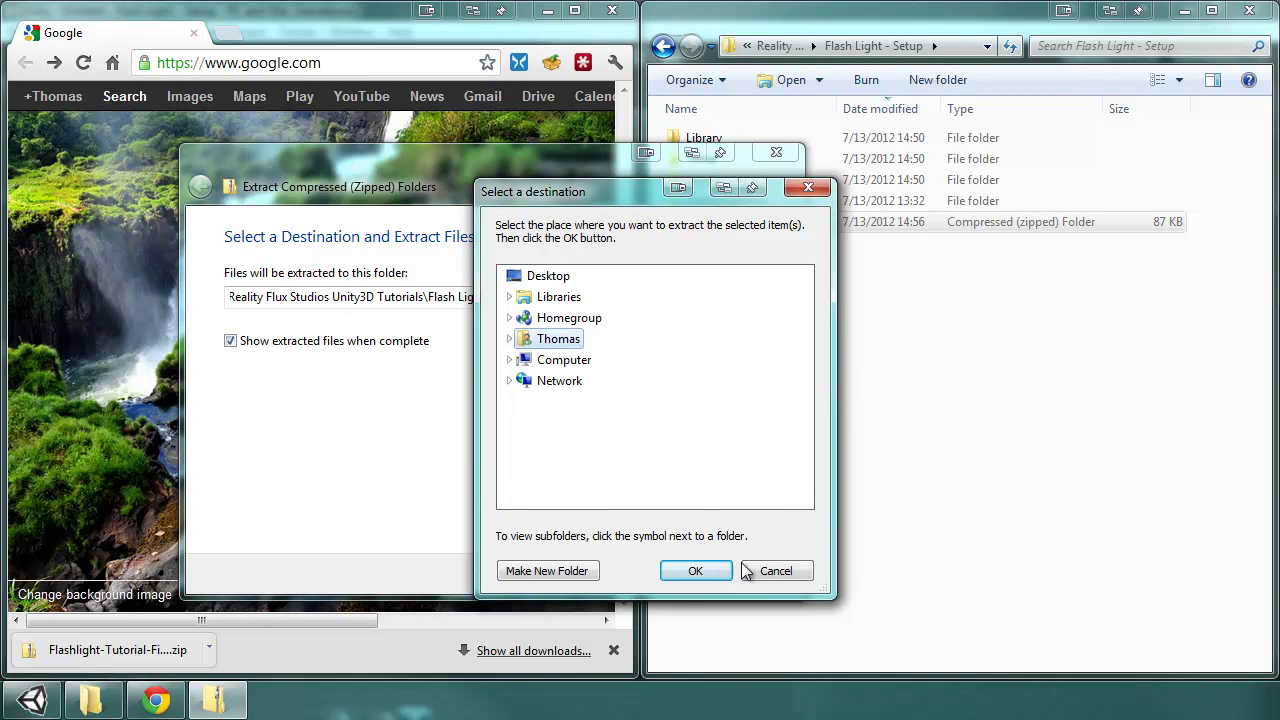
click(795, 577)
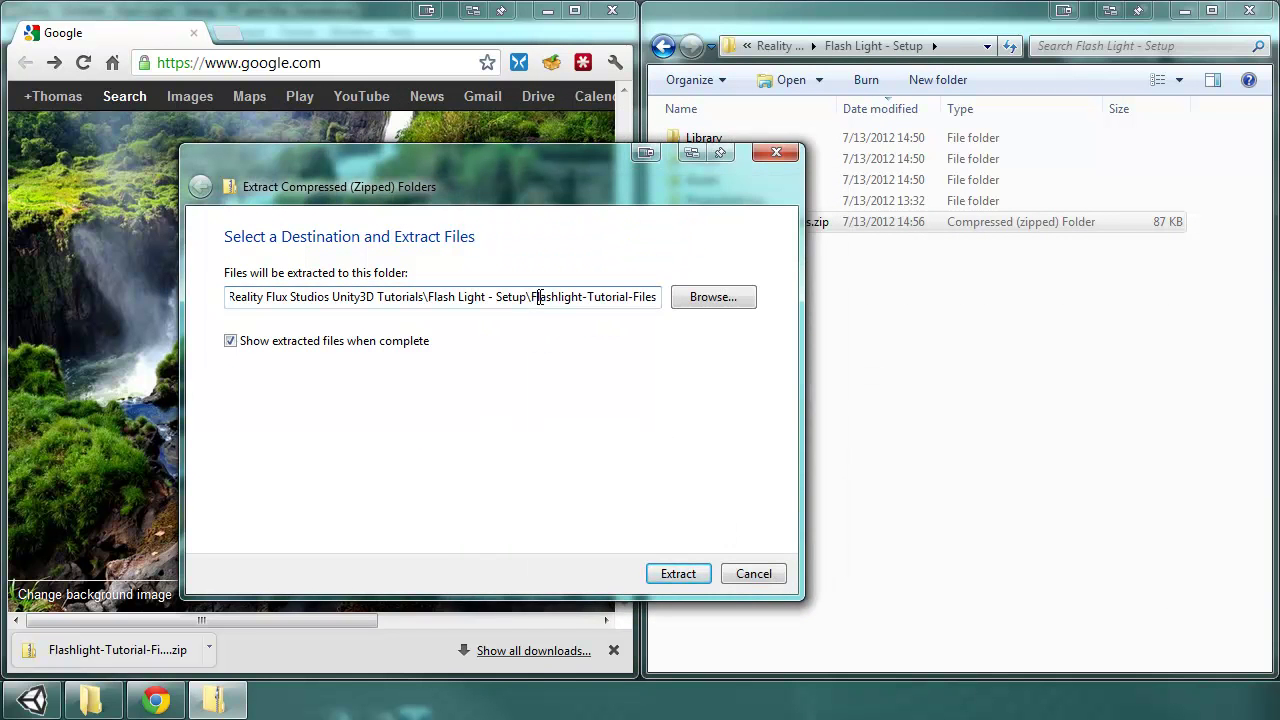
drag(532, 296, 767, 296)
text(Assets)
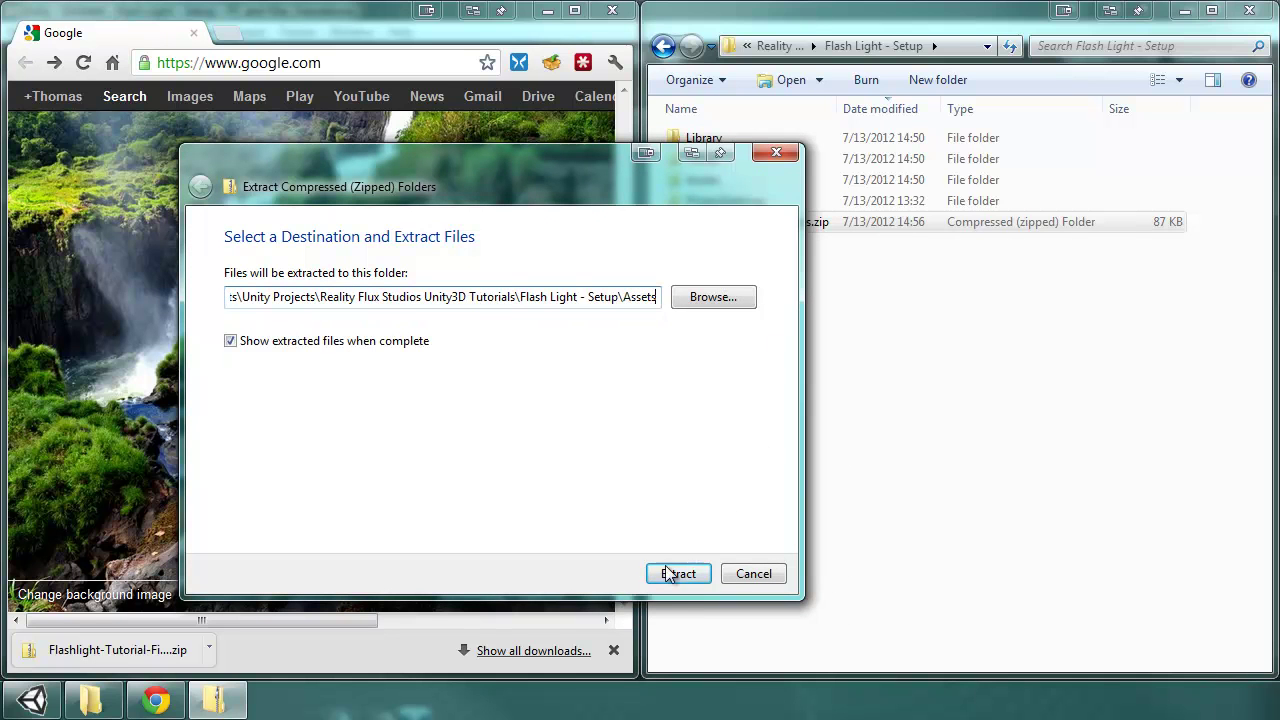
click(693, 576)
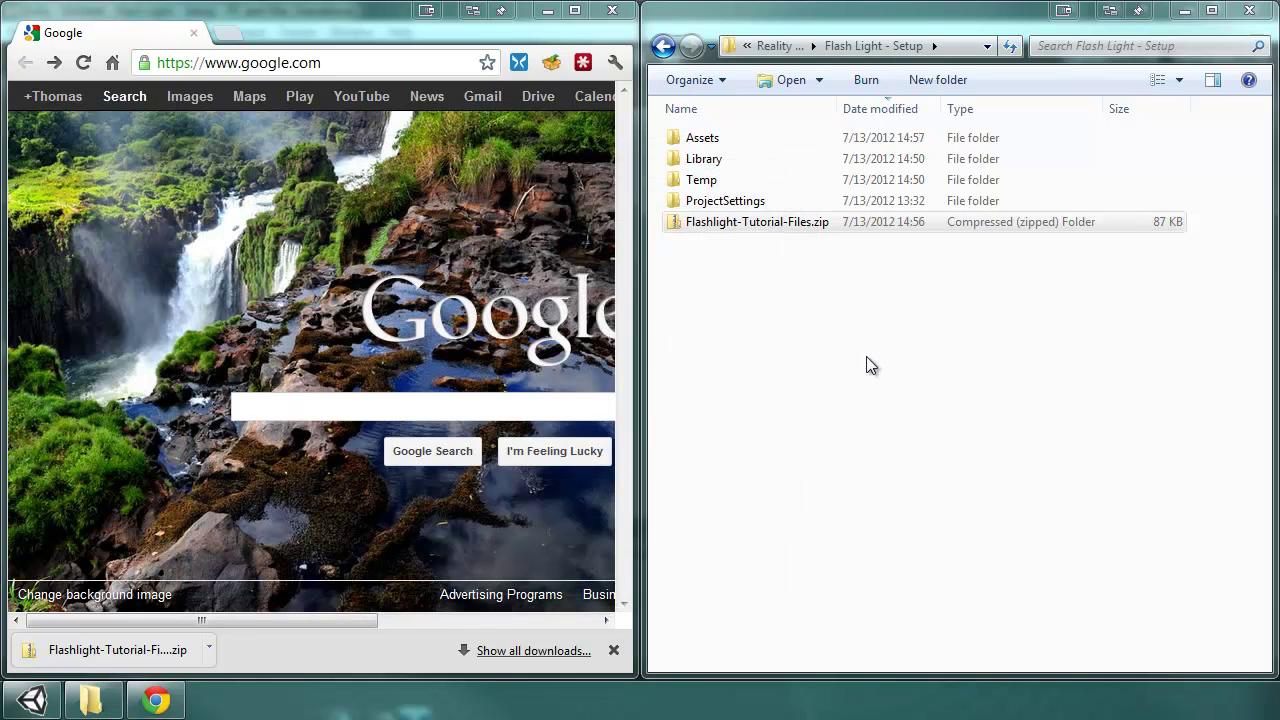
Check the six extracted files in Assets, then close Chrome and Explorer.
double_click(705, 139)
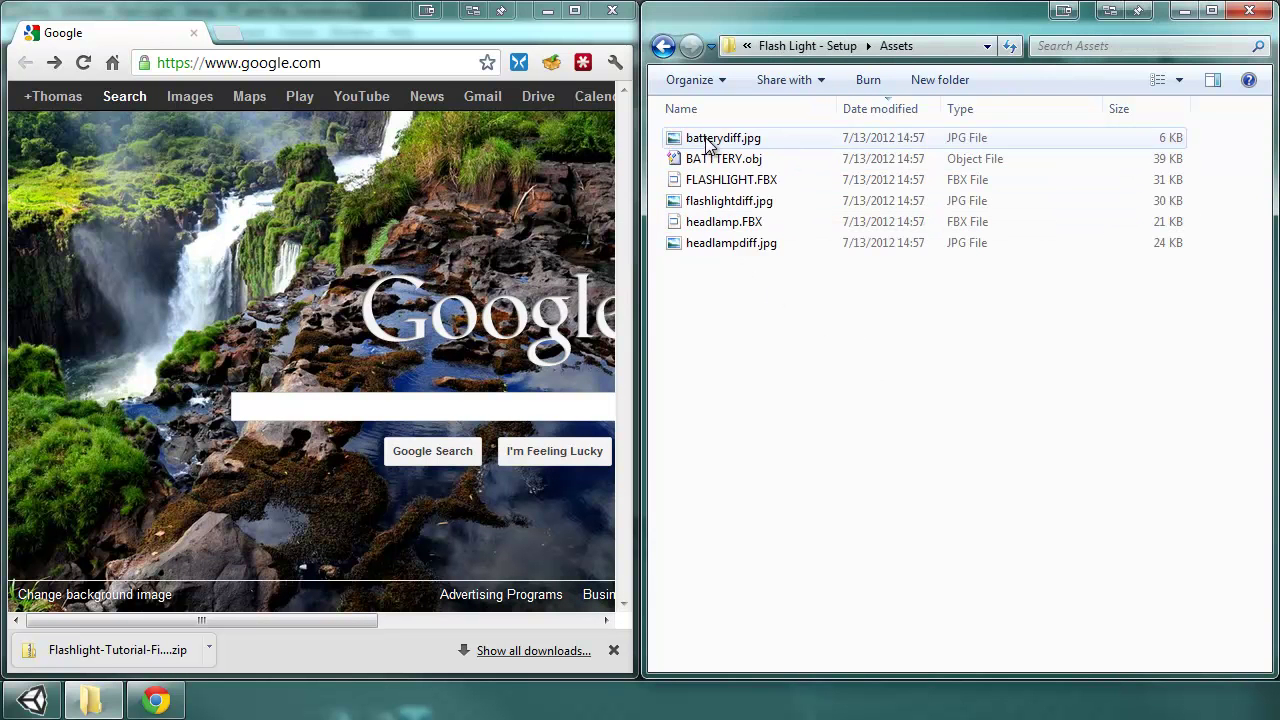
drag(785, 304, 725, 130)
click(762, 359)
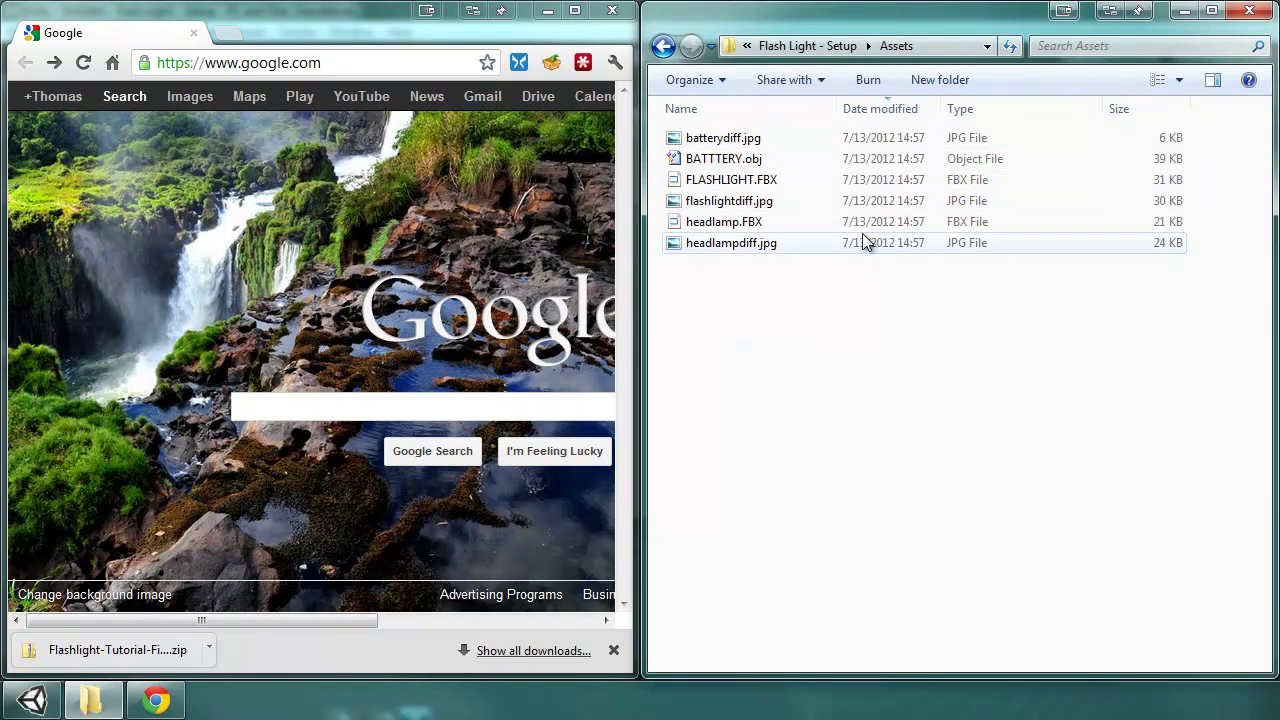
click(612, 10)
click(1249, 10)
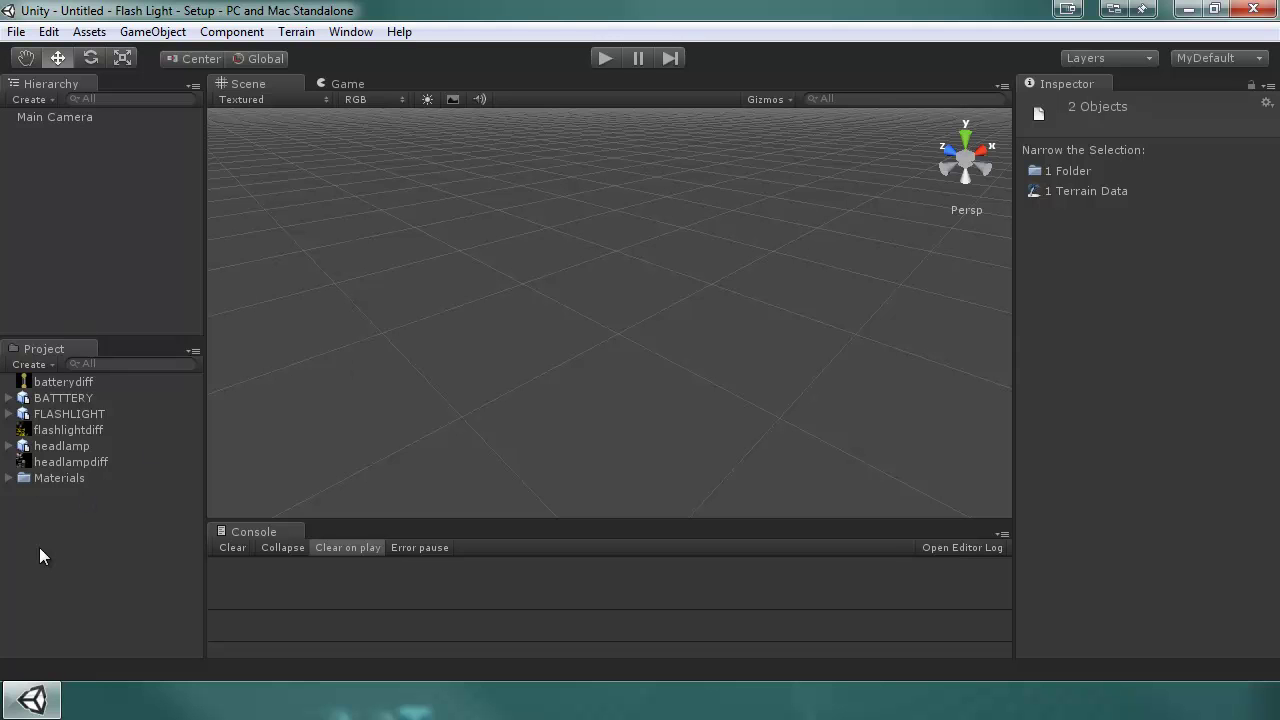
Create a Textures folder and delete an accidentally created New GUISkin.
click(23, 367)
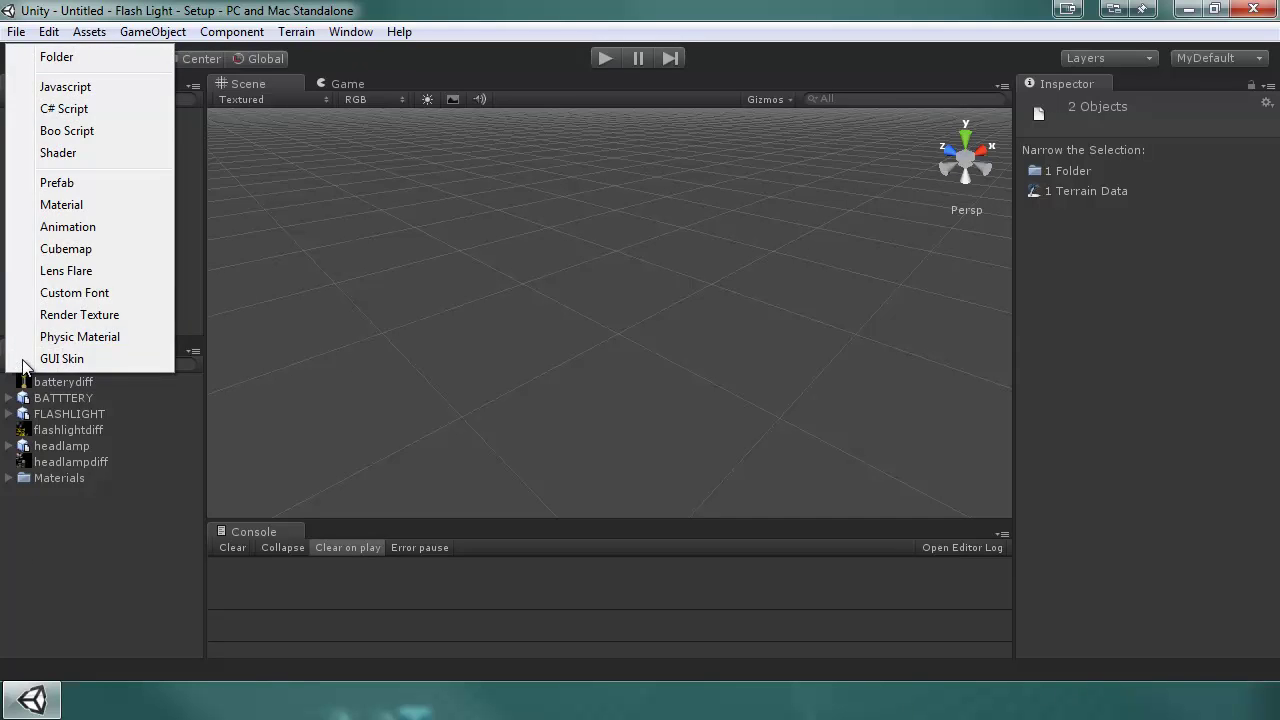
click(73, 60)
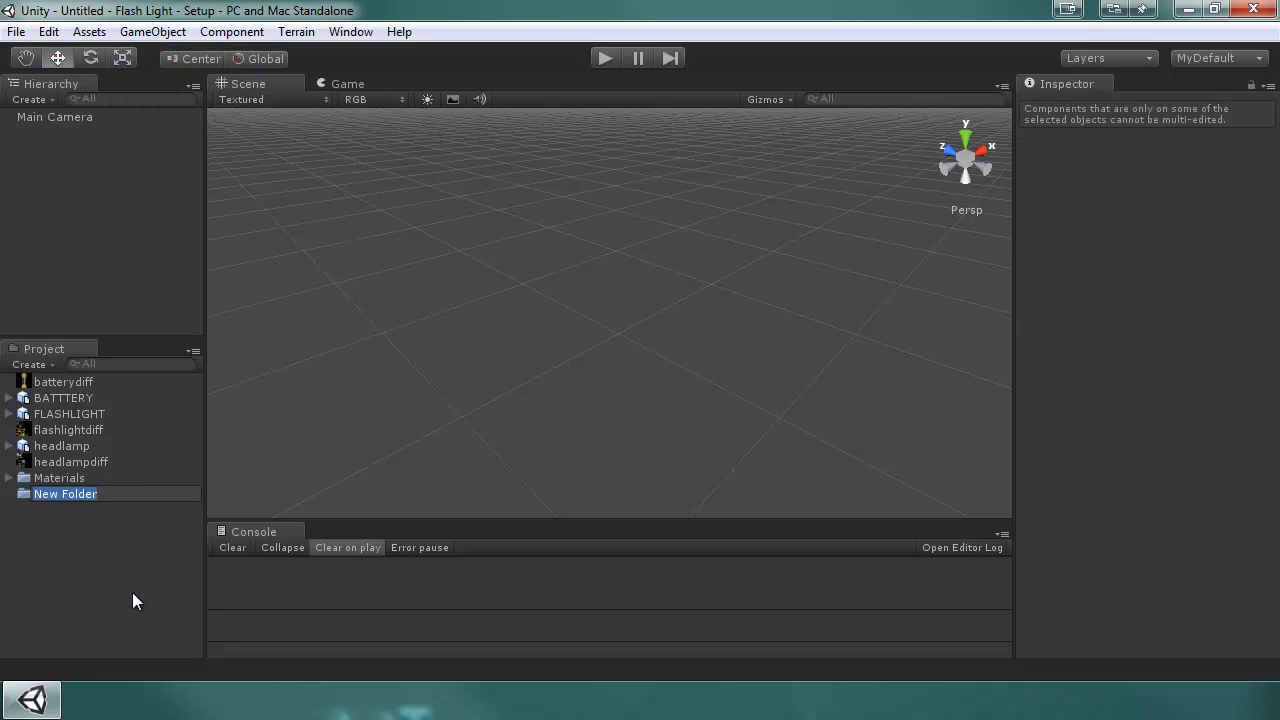
text(Textures)
key(Return)
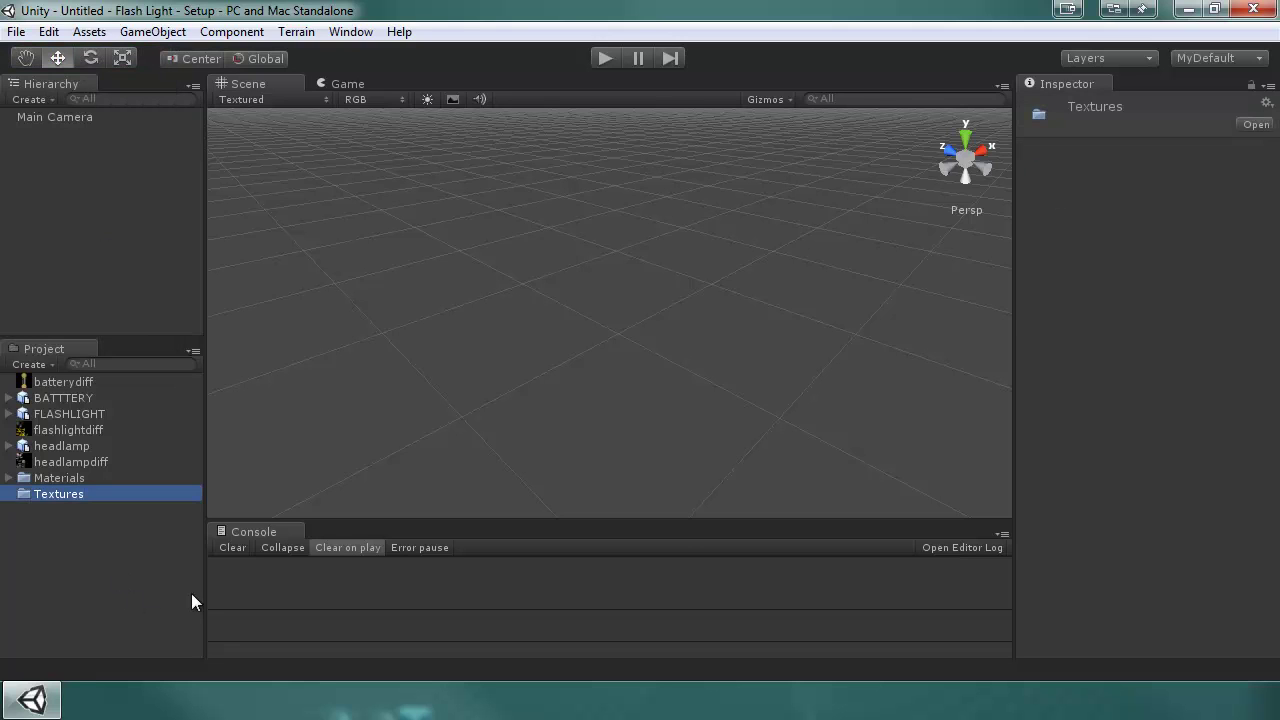
click(29, 364)
click(63, 308)
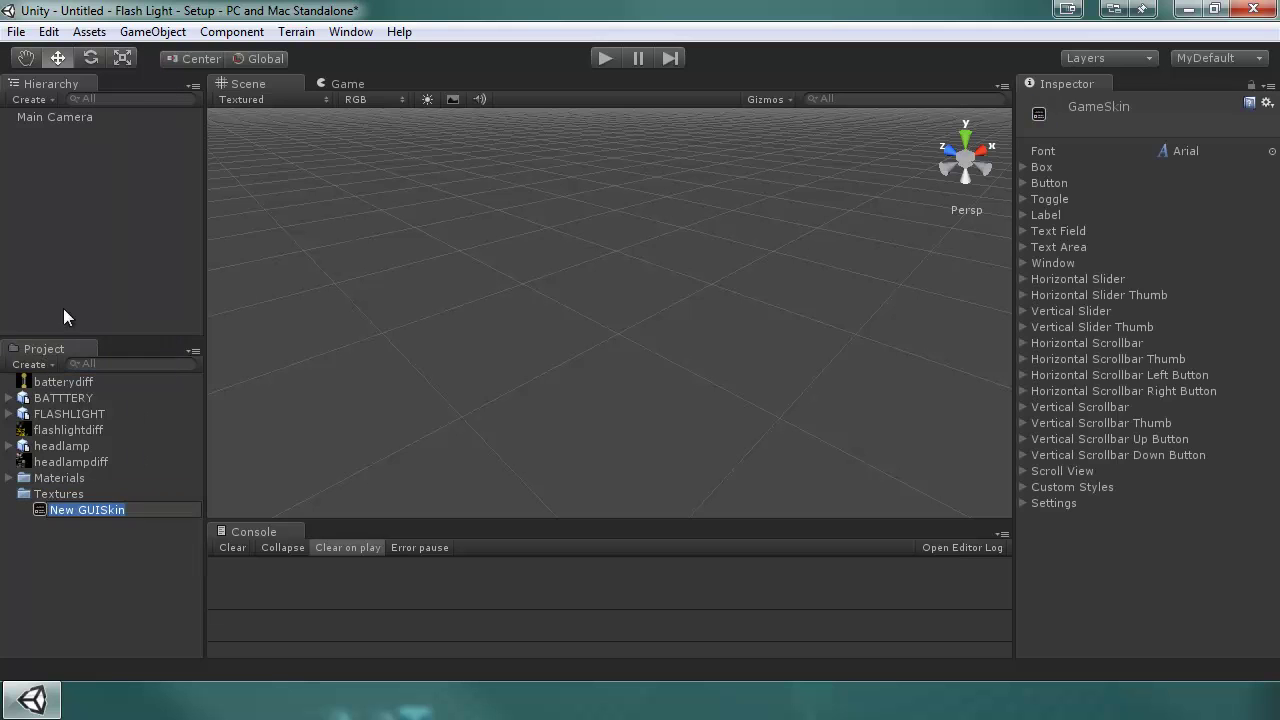
click(93, 557)
click(82, 508)
key(Delete)
key(Return)
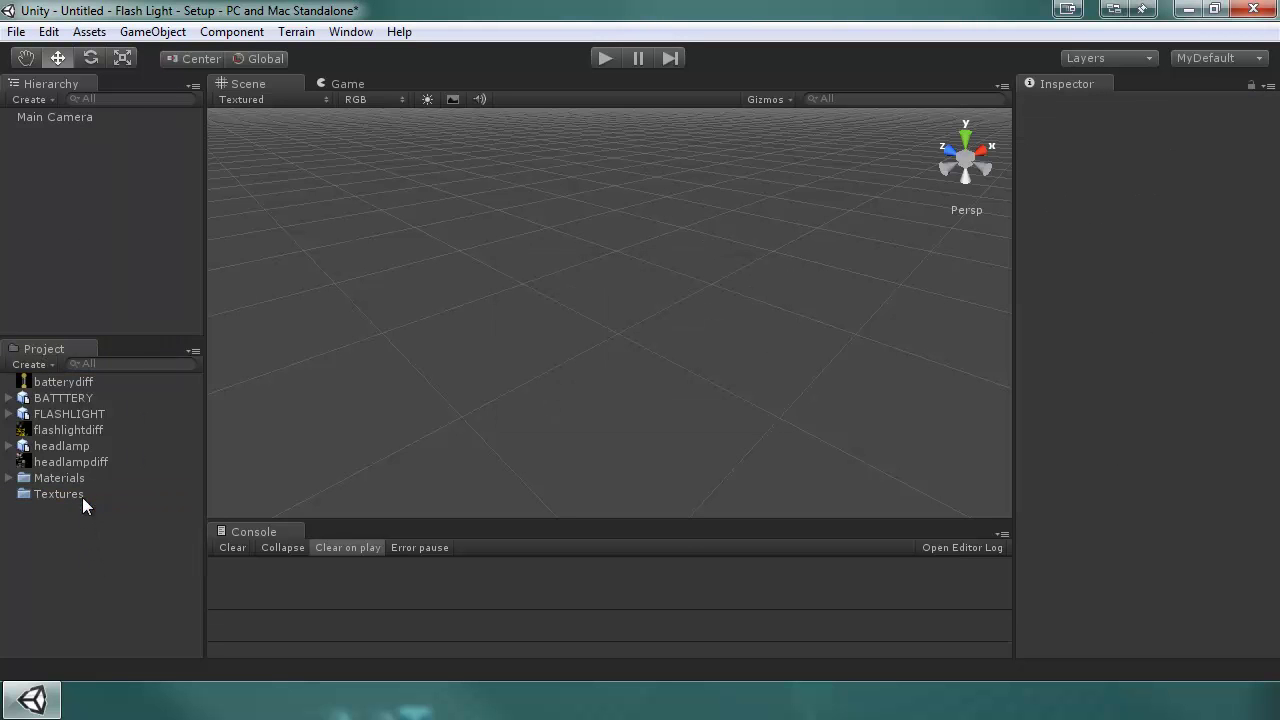
Create a Models folder and move it out of Textures.
click(46, 364)
click(61, 55)
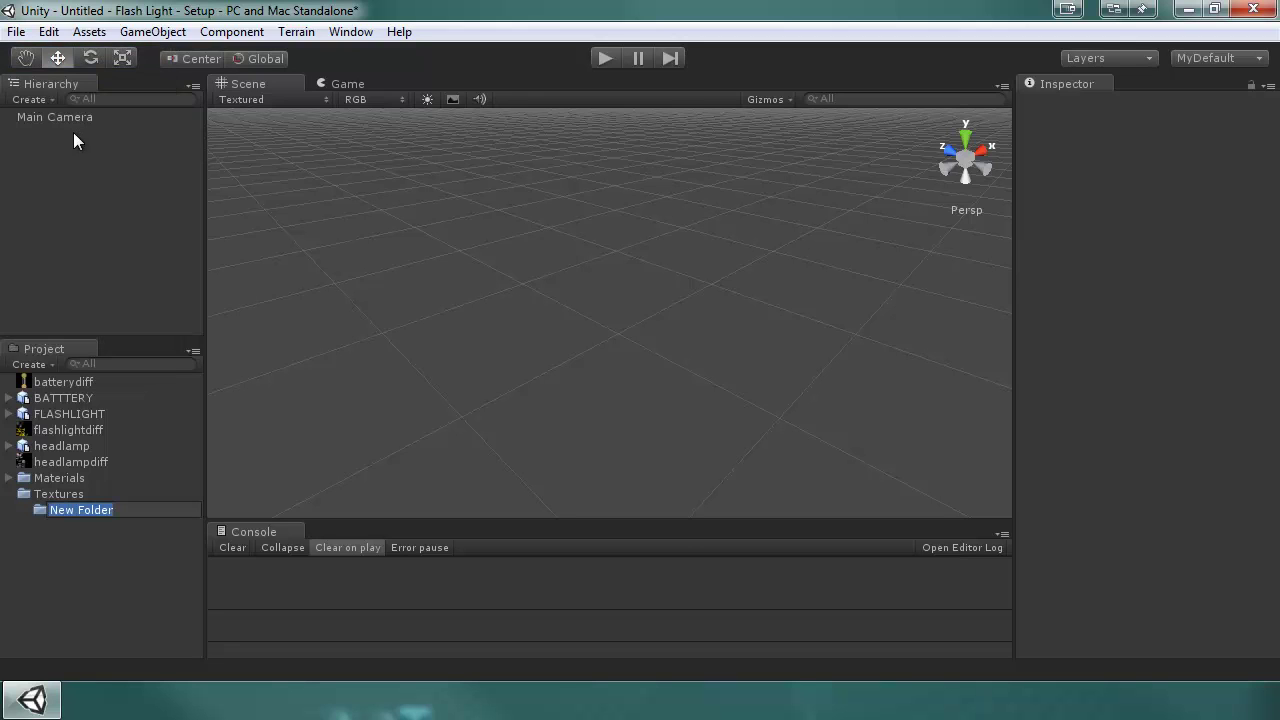
text(Models)
key(Return)
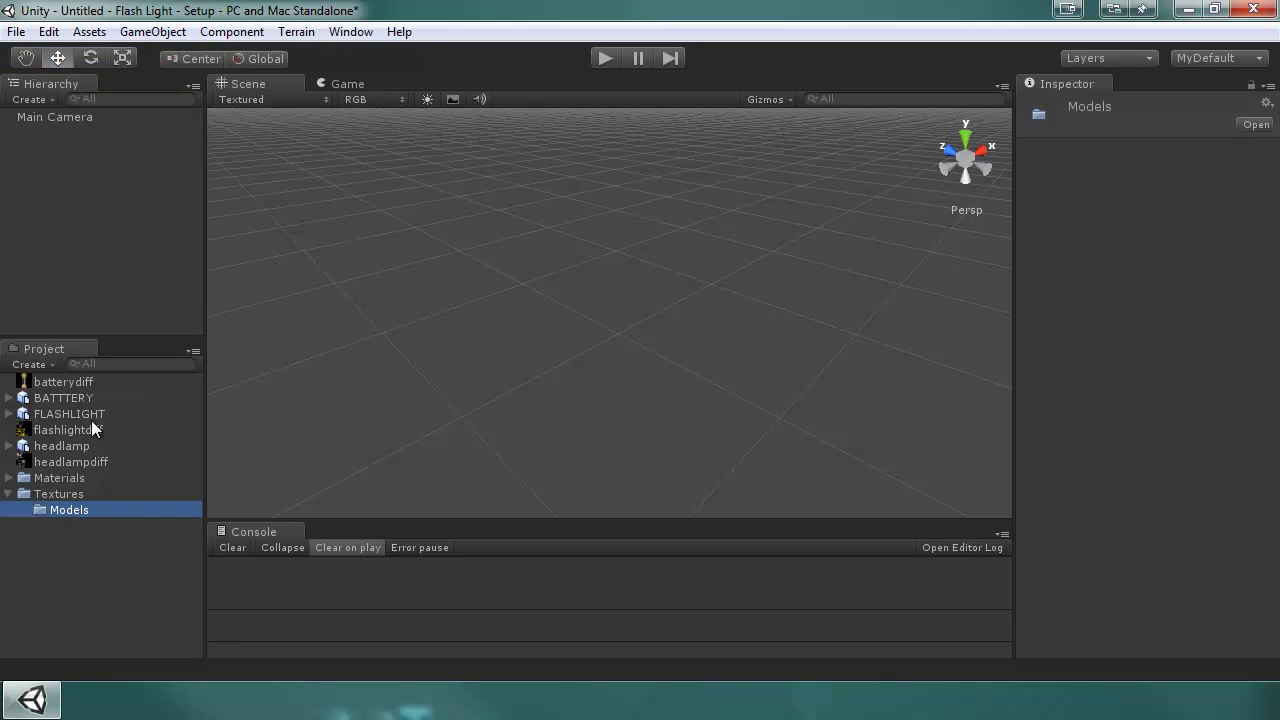
mouse_move(74, 558)
mouse_down()
mouse_move(62, 508)
mouse_move(75, 557)
mouse_up()
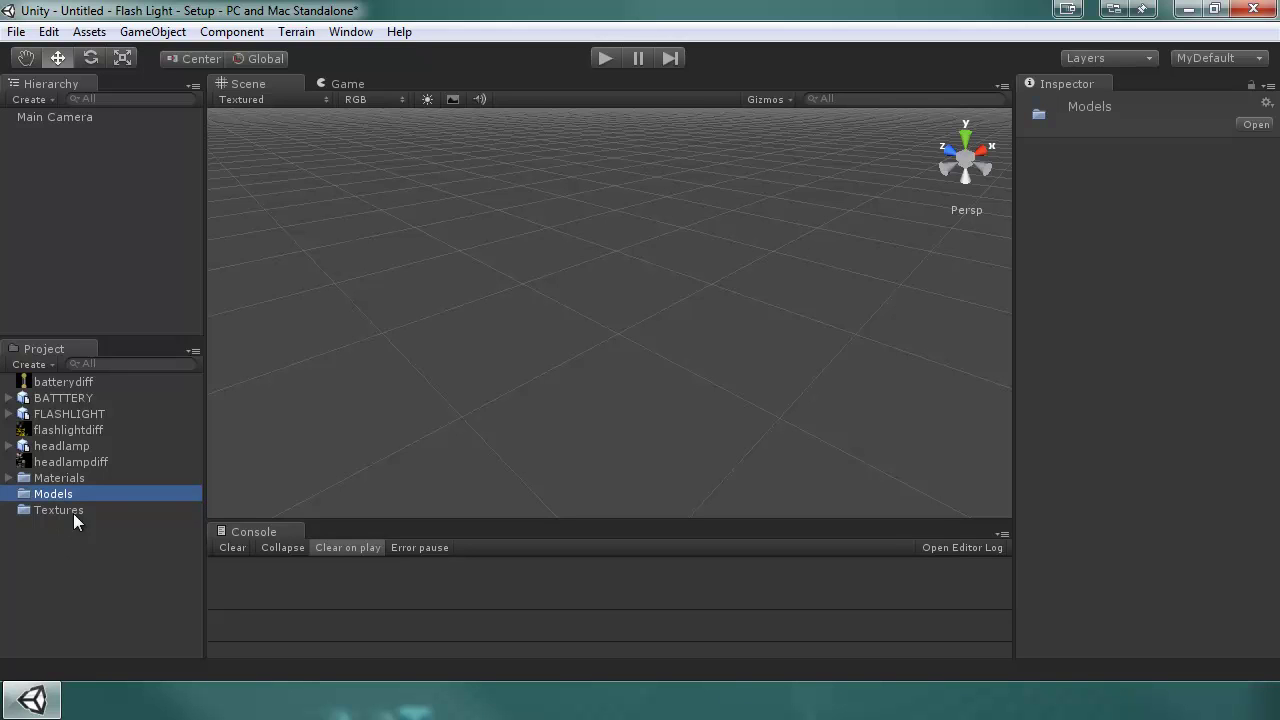
Create a Terrain folder and delete another stray New GUISkin.
click(44, 362)
click(74, 56)
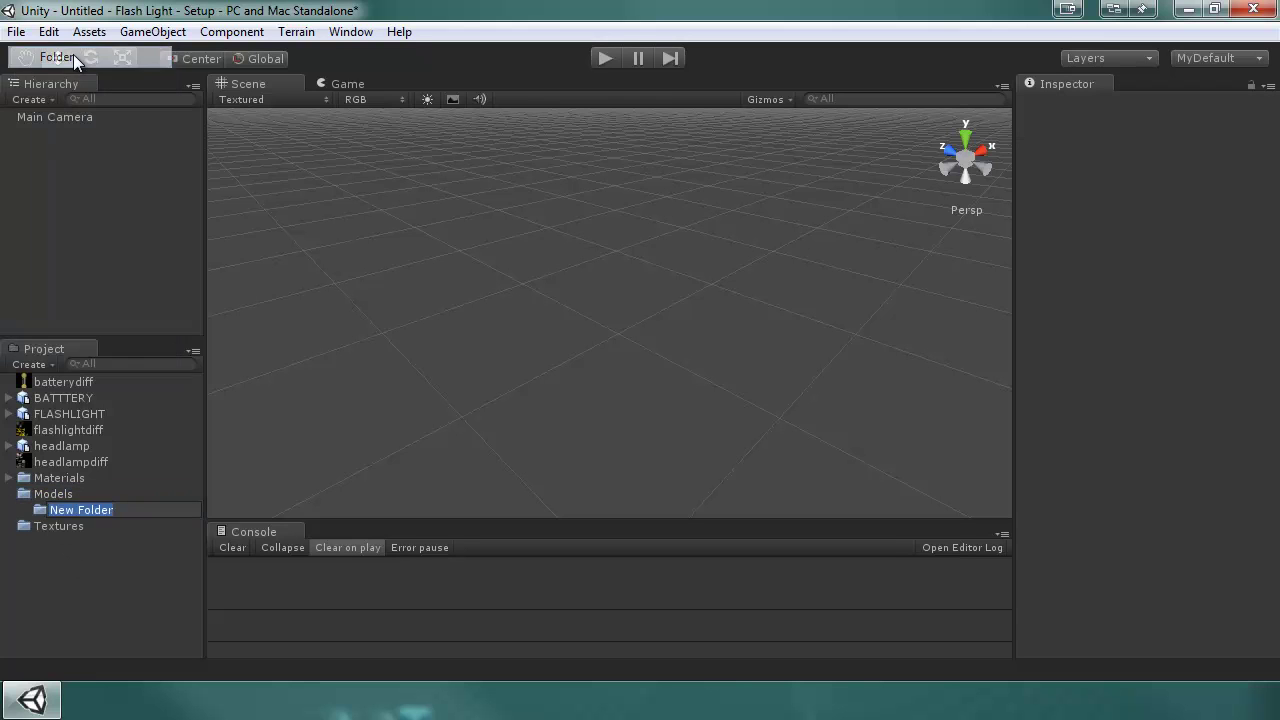
text(Terrain)
key(Return)
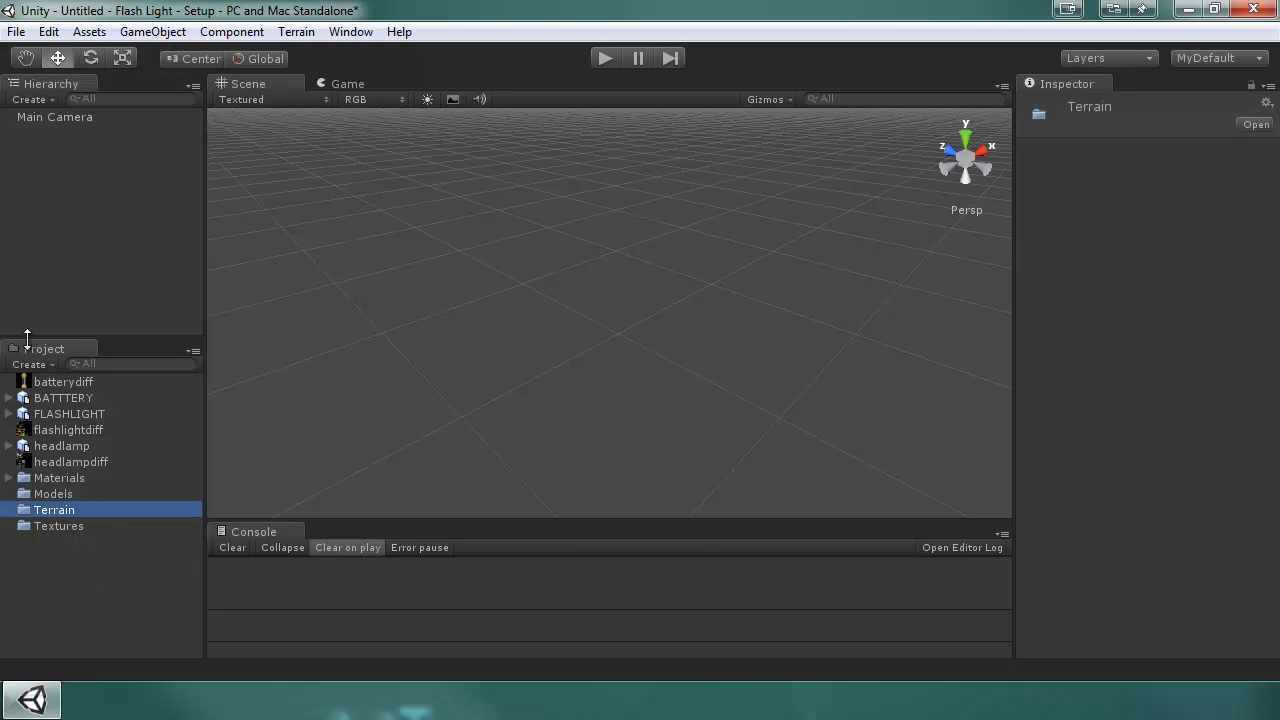
click(46, 381)
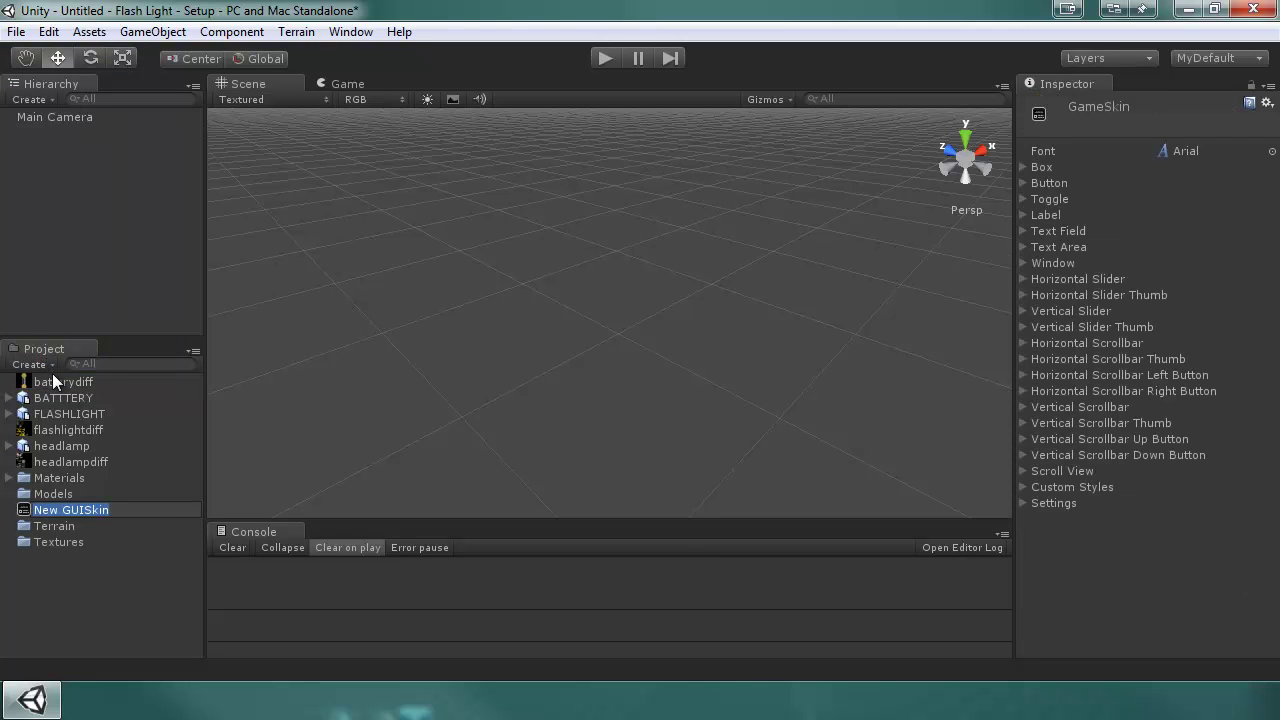
click(123, 608)
click(91, 505)
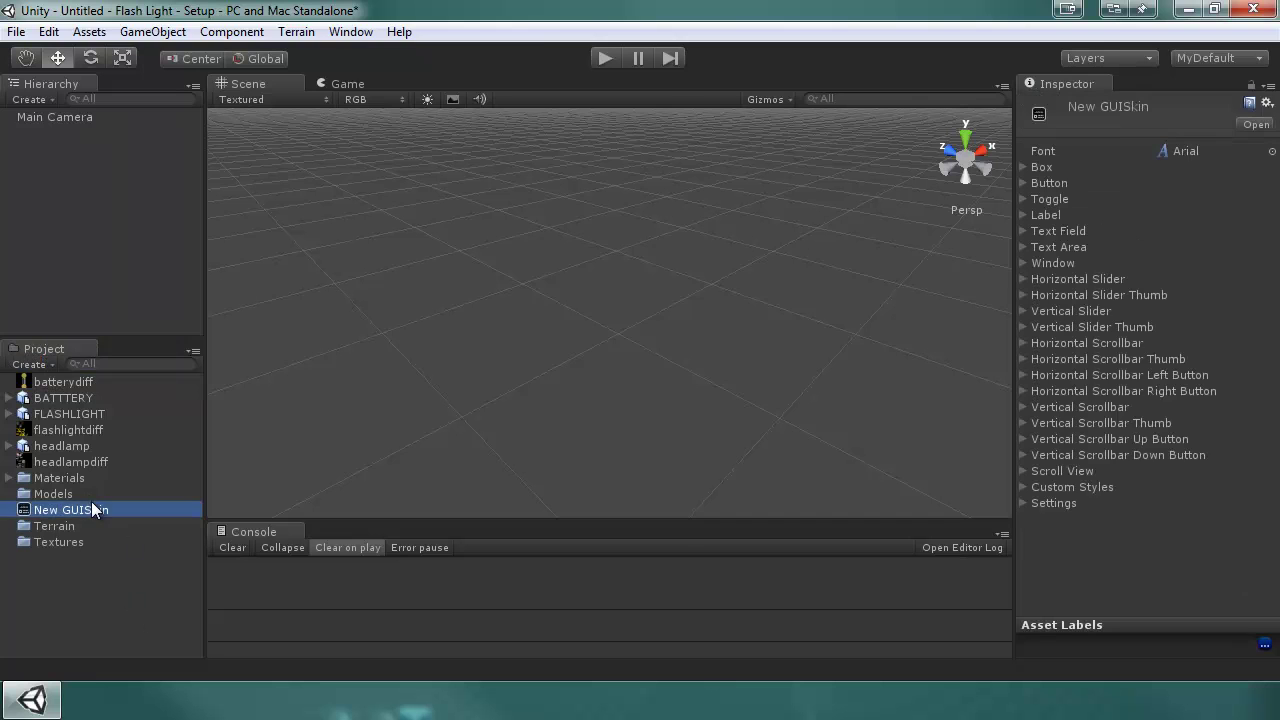
key(Delete)
key(Return)
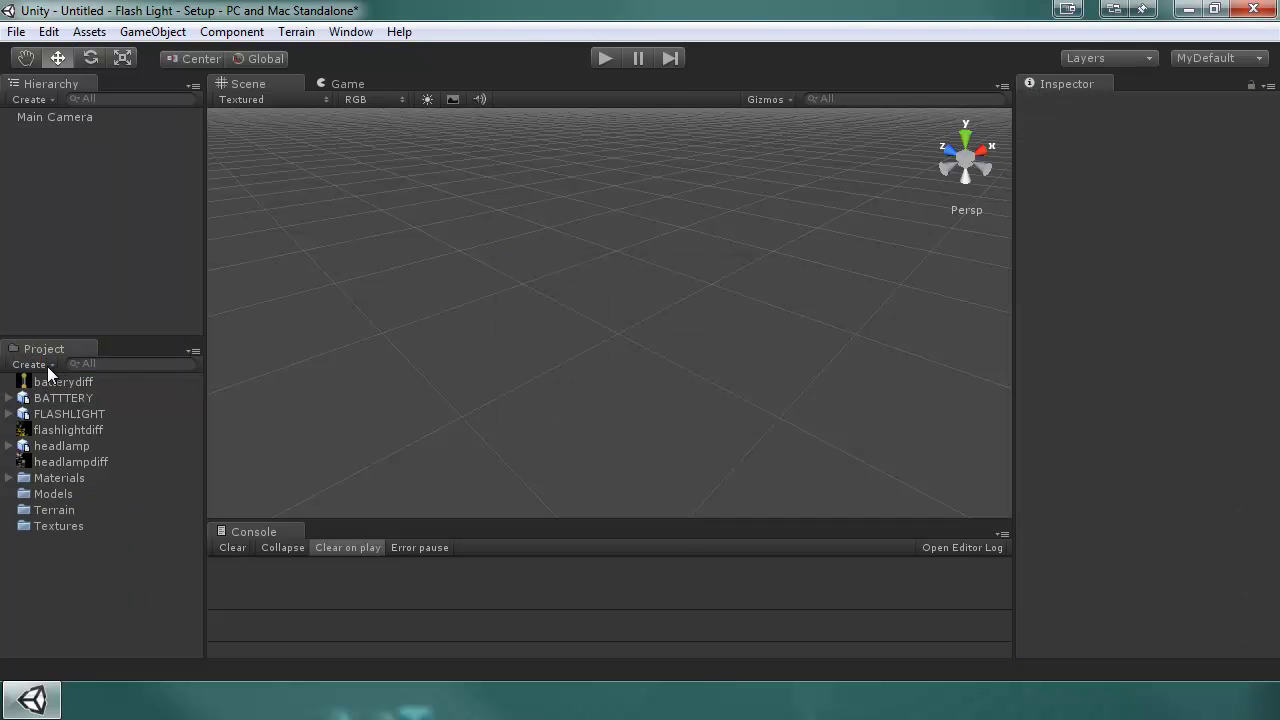
Create Scenes and Prefabs folders, moving Prefabs to the Assets root.
click(47, 366)
click(55, 57)
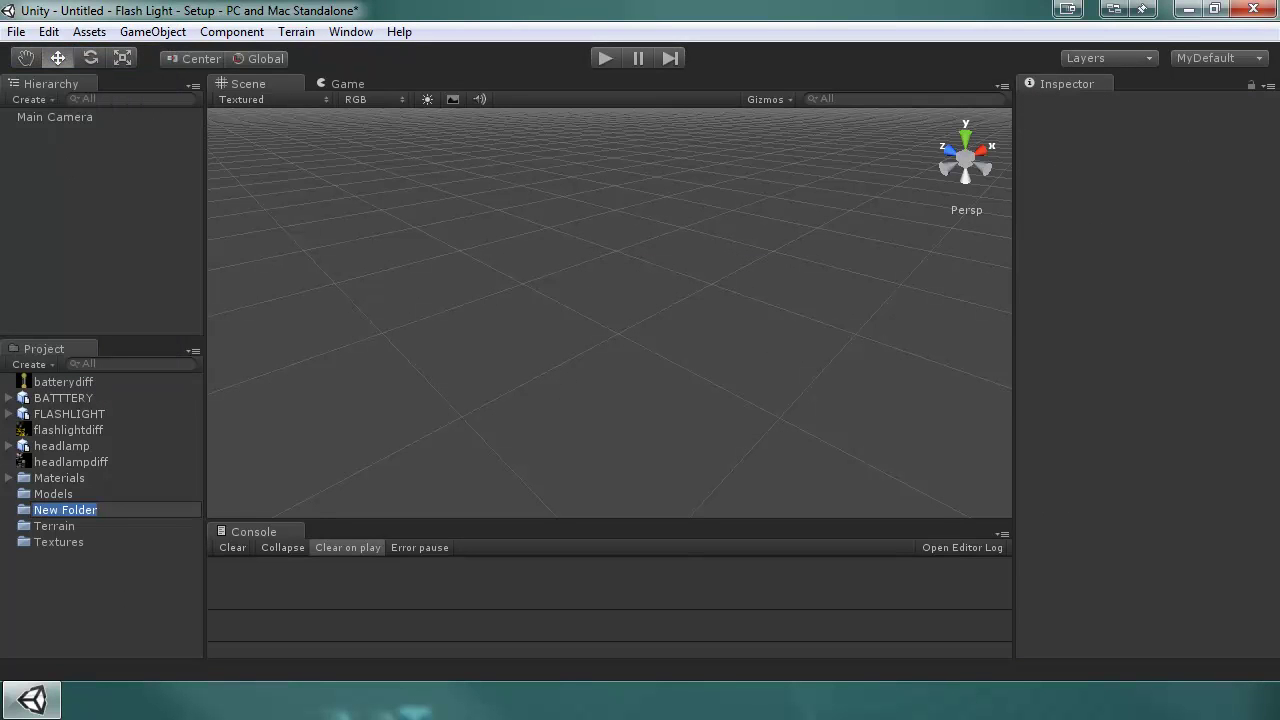
text(Scenes)
key(Return)
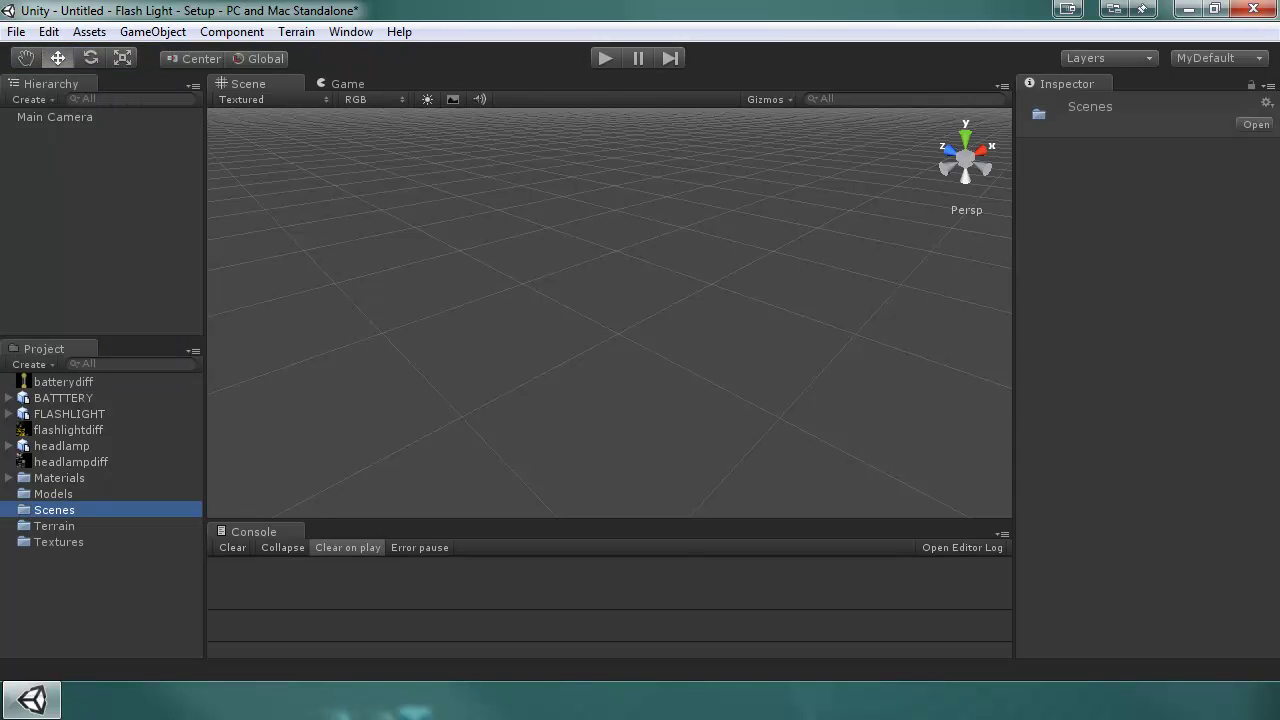
click(40, 364)
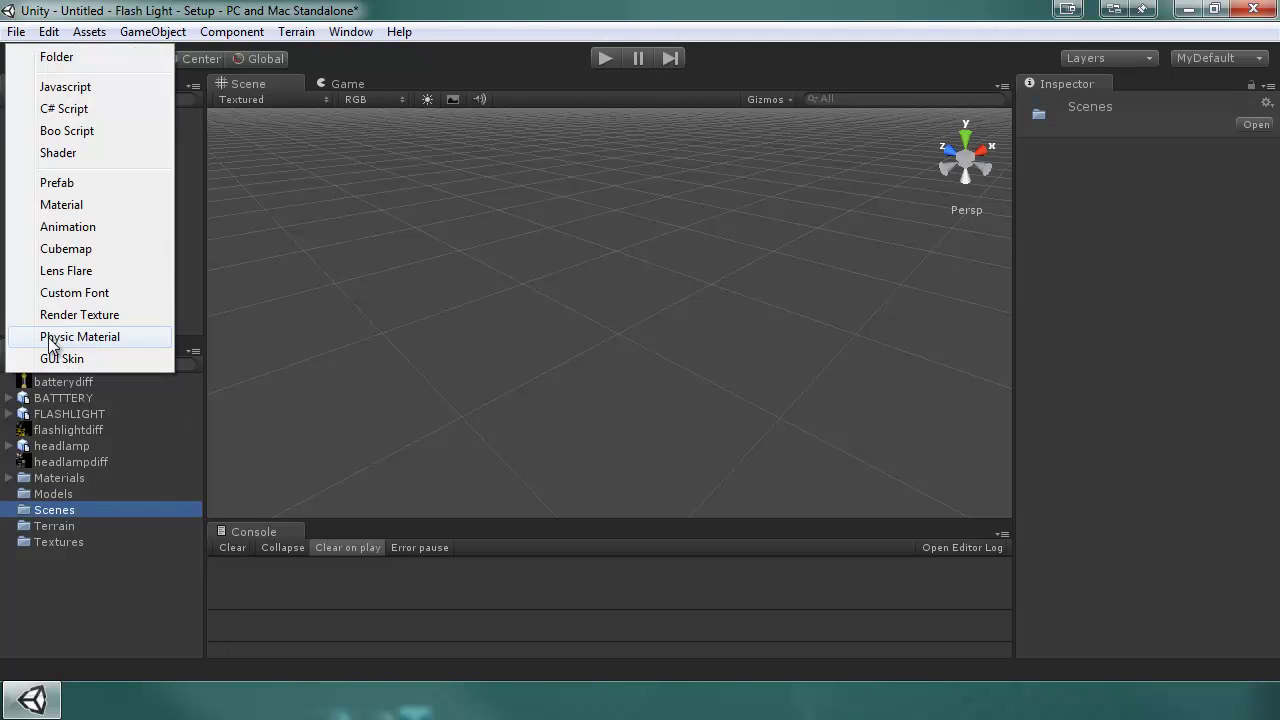
click(55, 56)
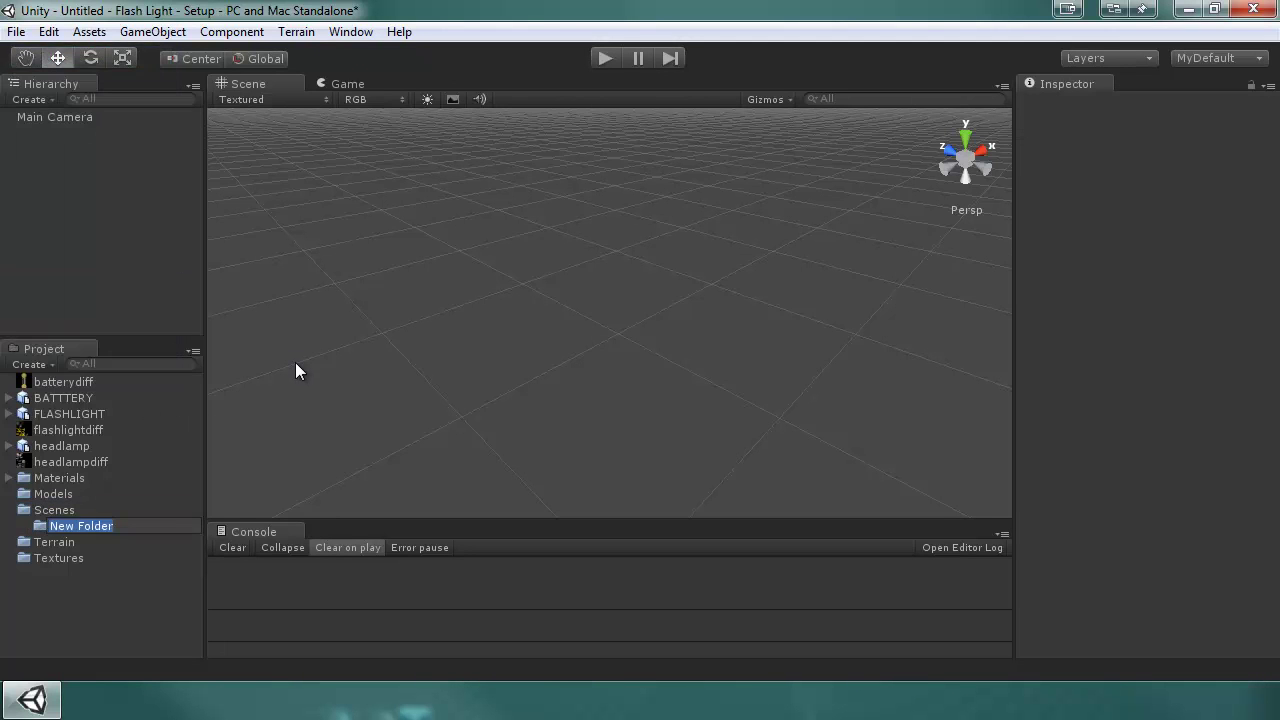
text(Prefabs)
key(Return)
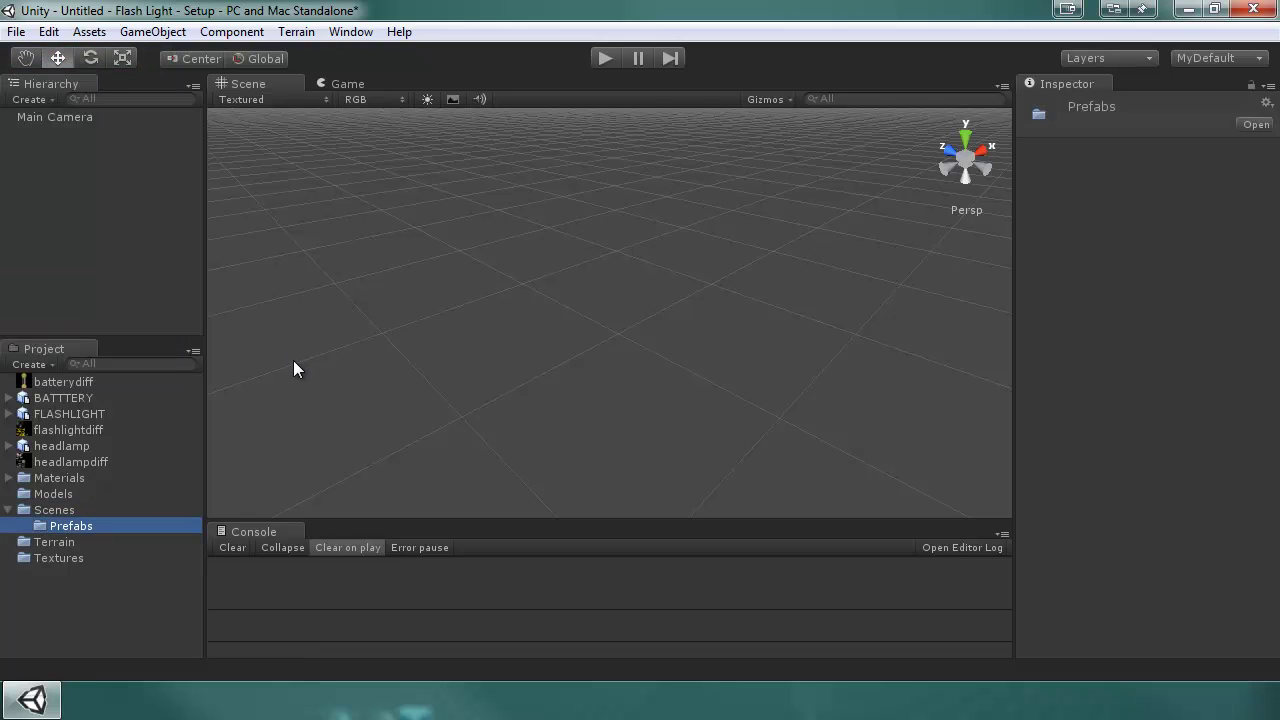
drag(75, 526, 99, 601)
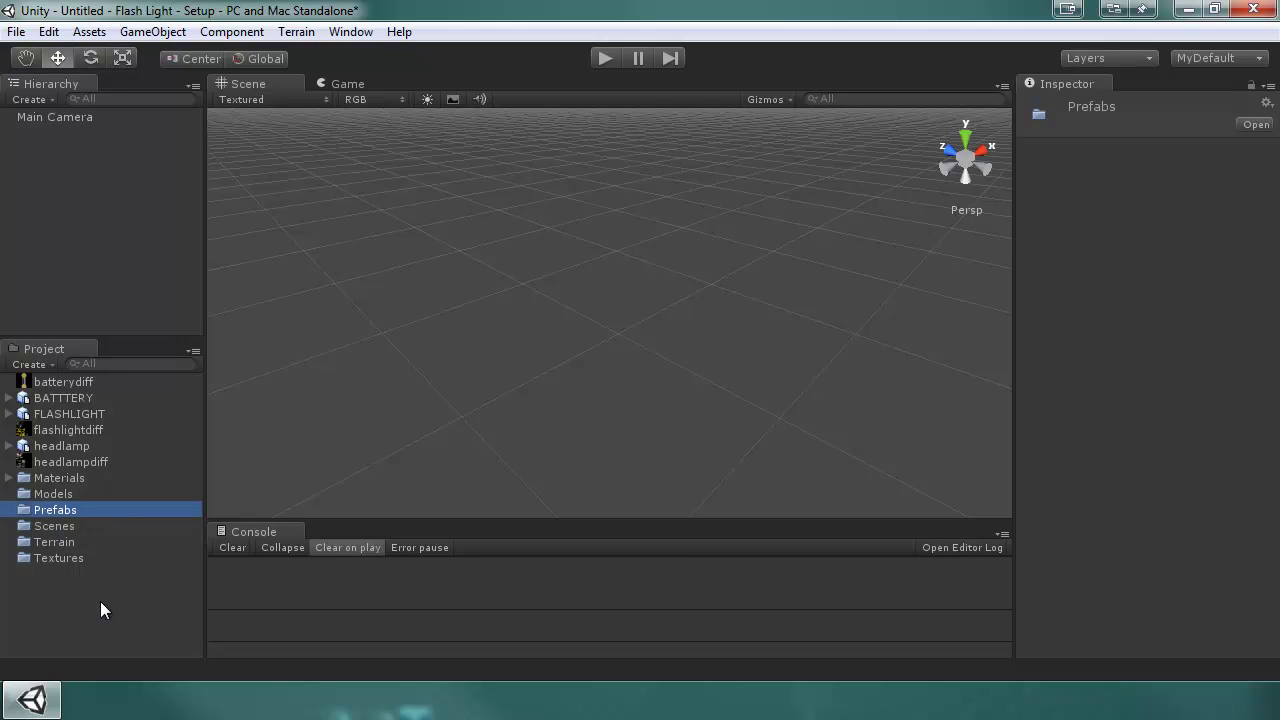
Move the BATTTERY, FLASHLIGHT and headlamp models into the Models folder.
click(76, 395)
shift+click(74, 410)
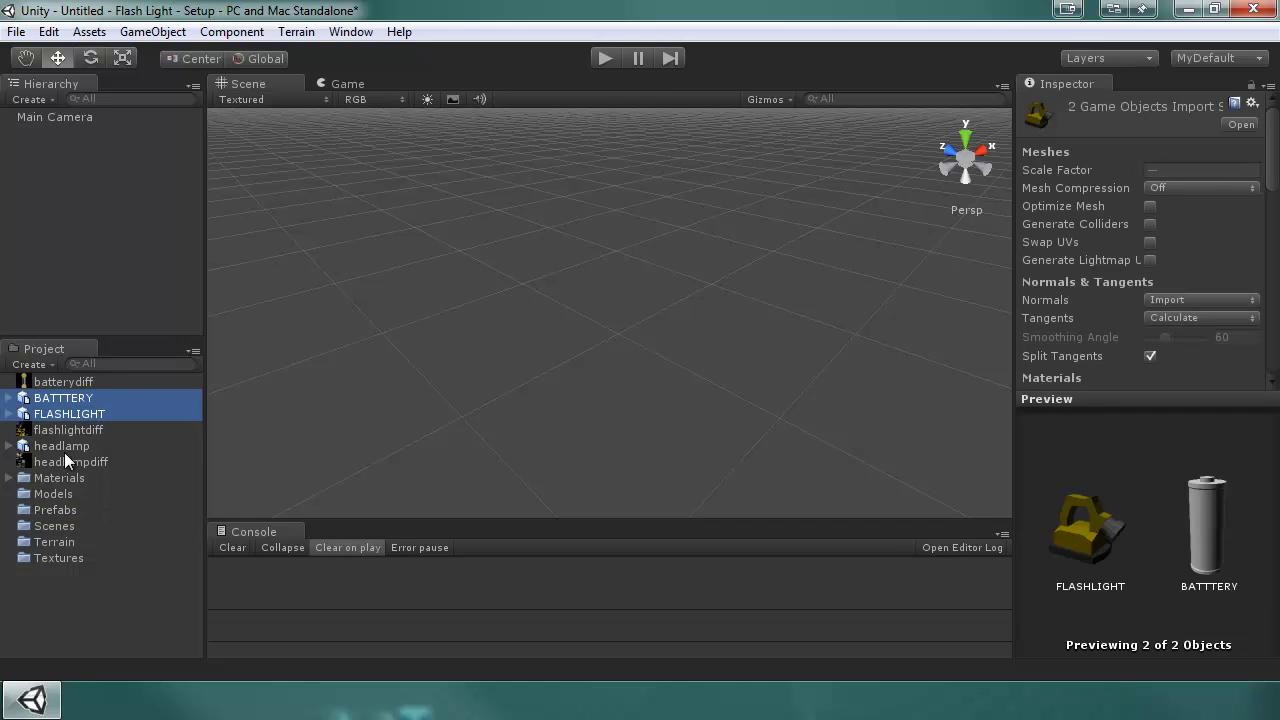
ctrl+click(56, 446)
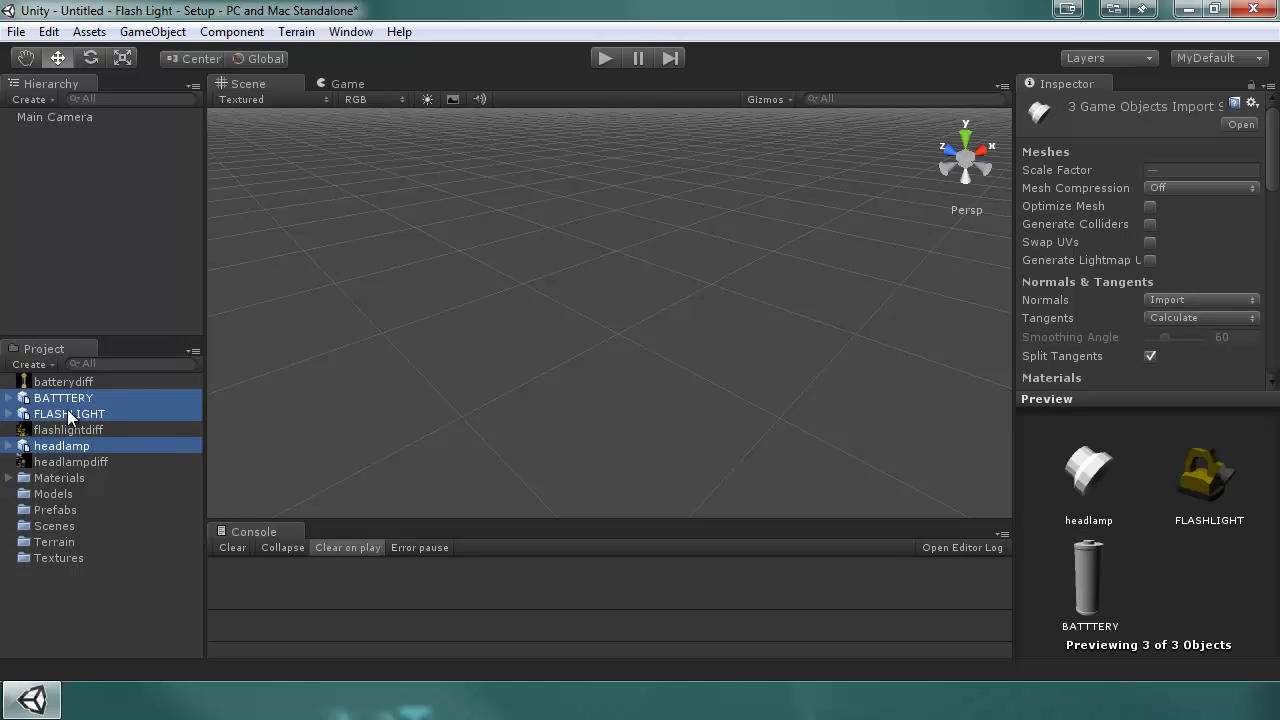
drag(67, 409, 66, 493)
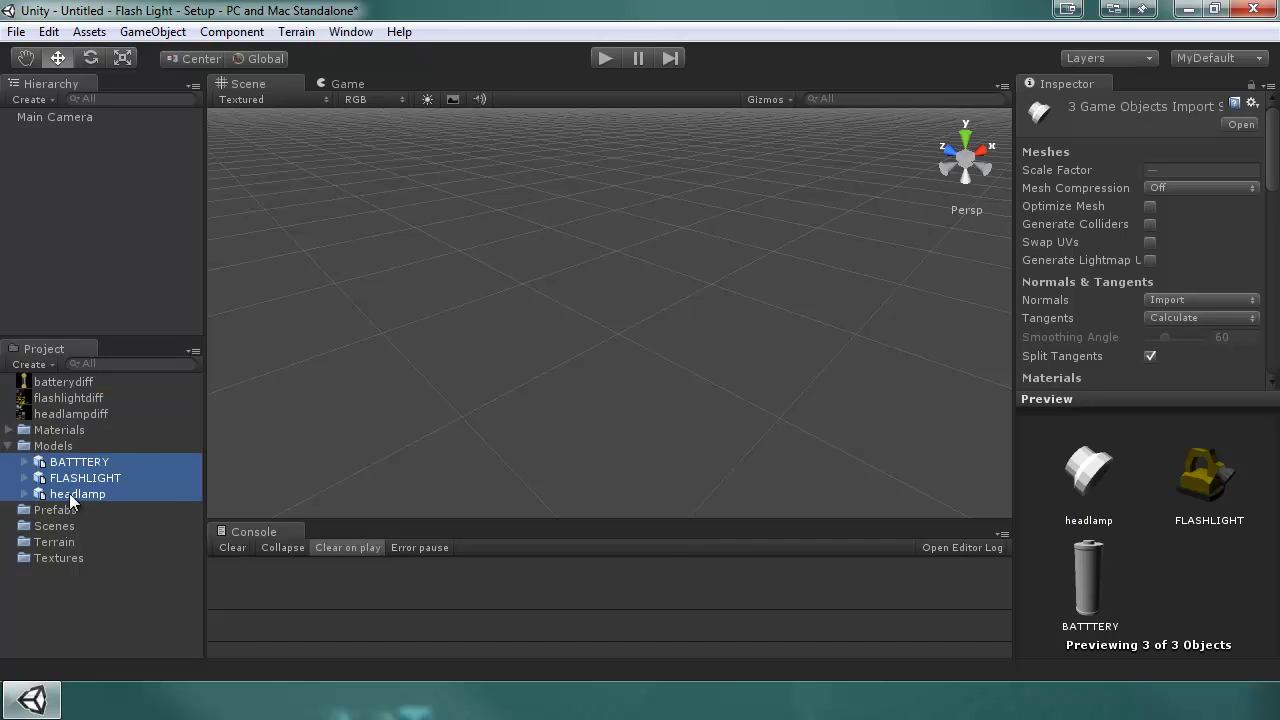
Move the three diffuse textures into the Textures folder.
click(76, 416)
shift+click(82, 386)
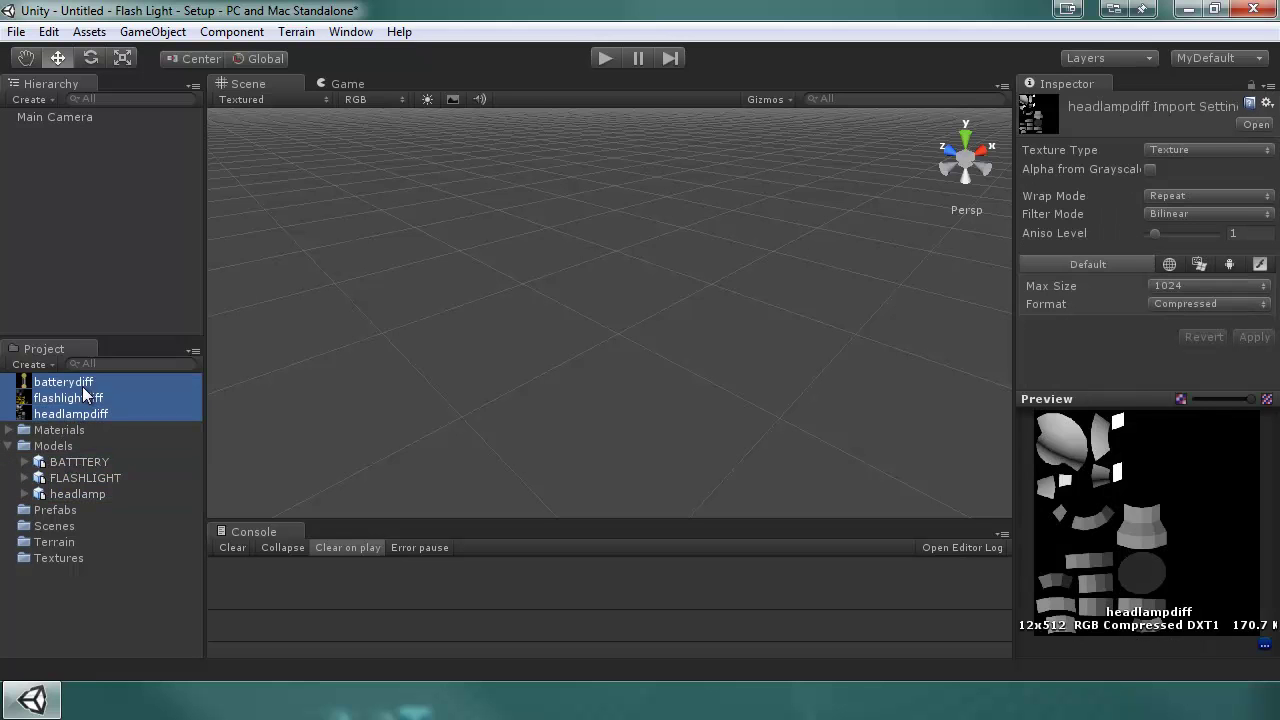
drag(82, 386, 79, 557)
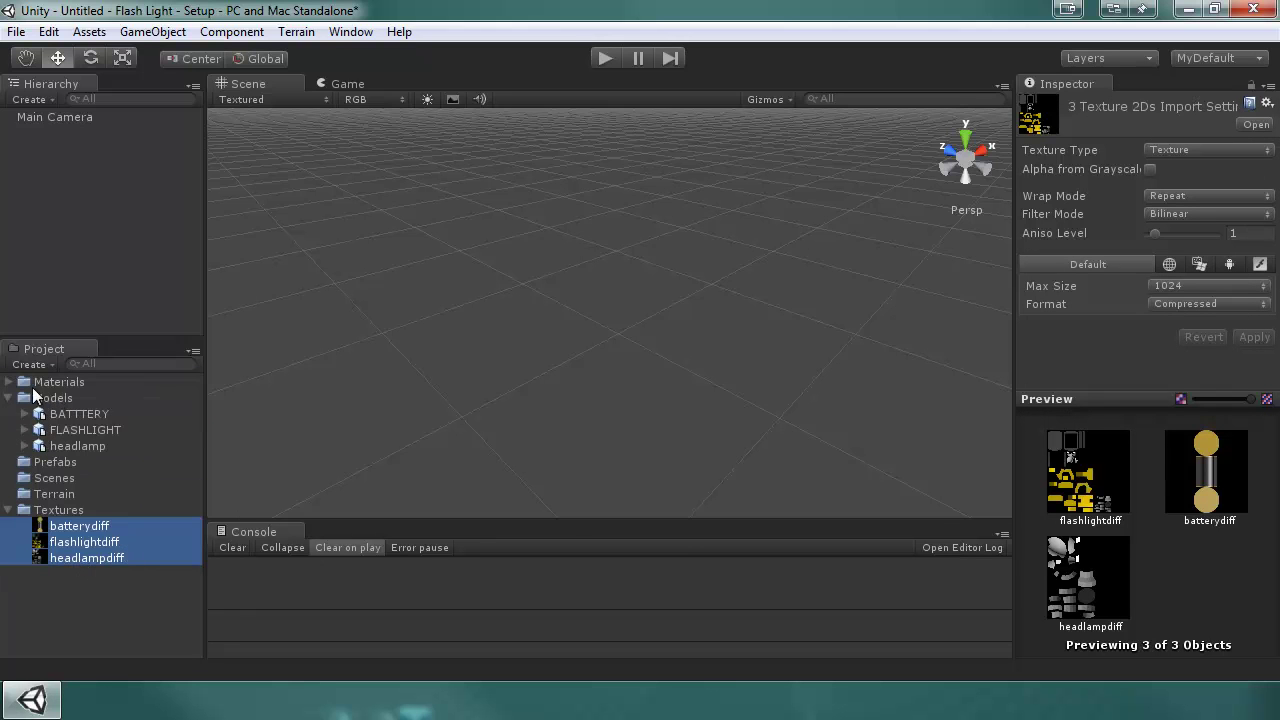
Move the Materials folder into Models and review the BATTTERY and headlamp import settings.
click(9, 382)
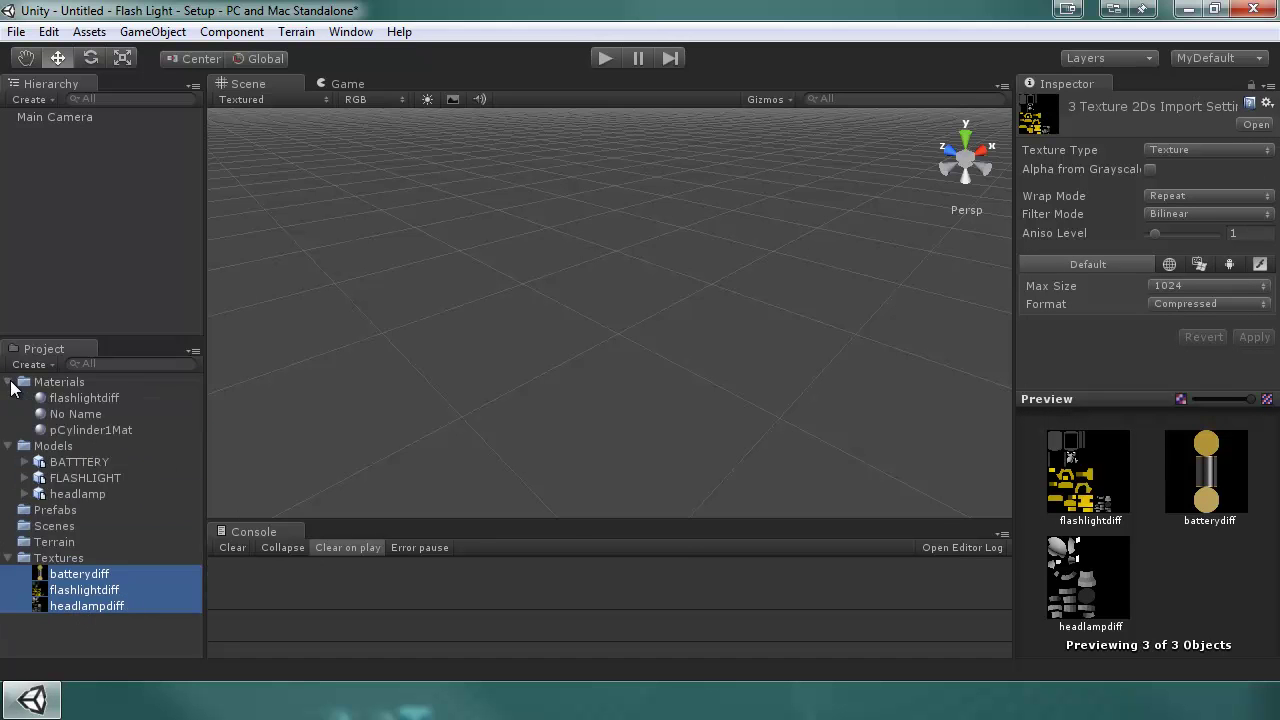
click(62, 398)
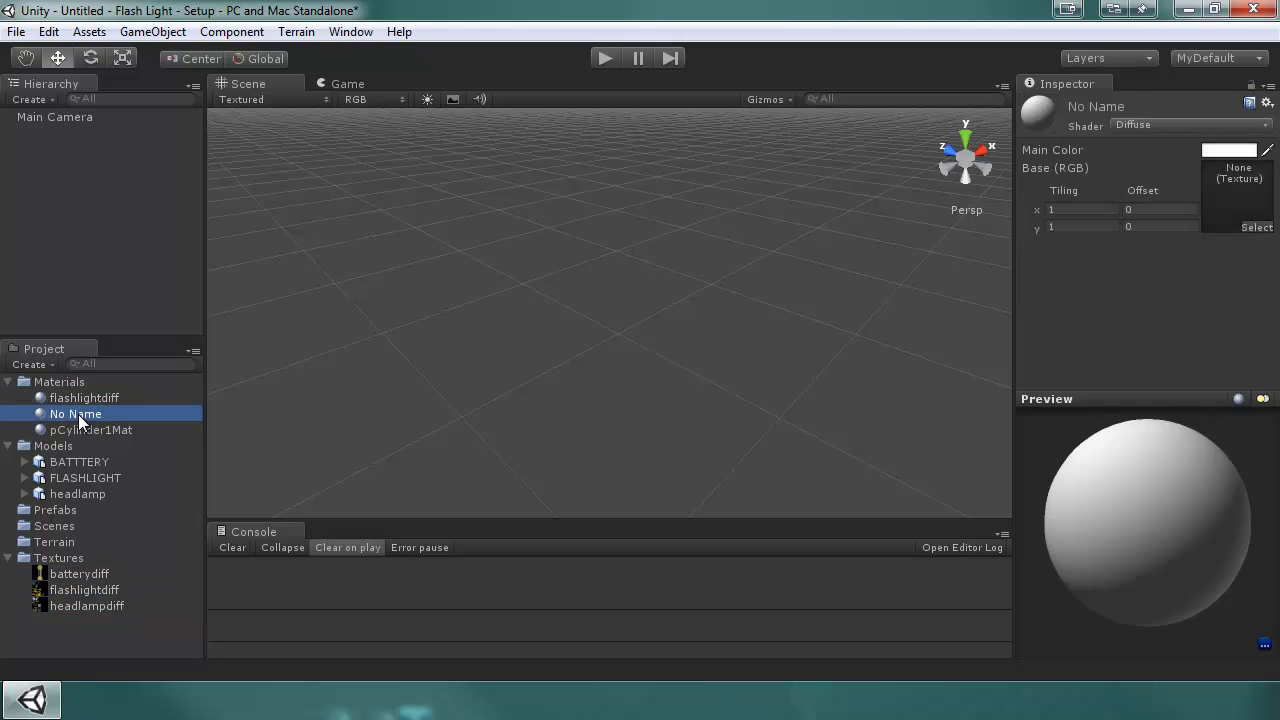
click(84, 431)
click(9, 382)
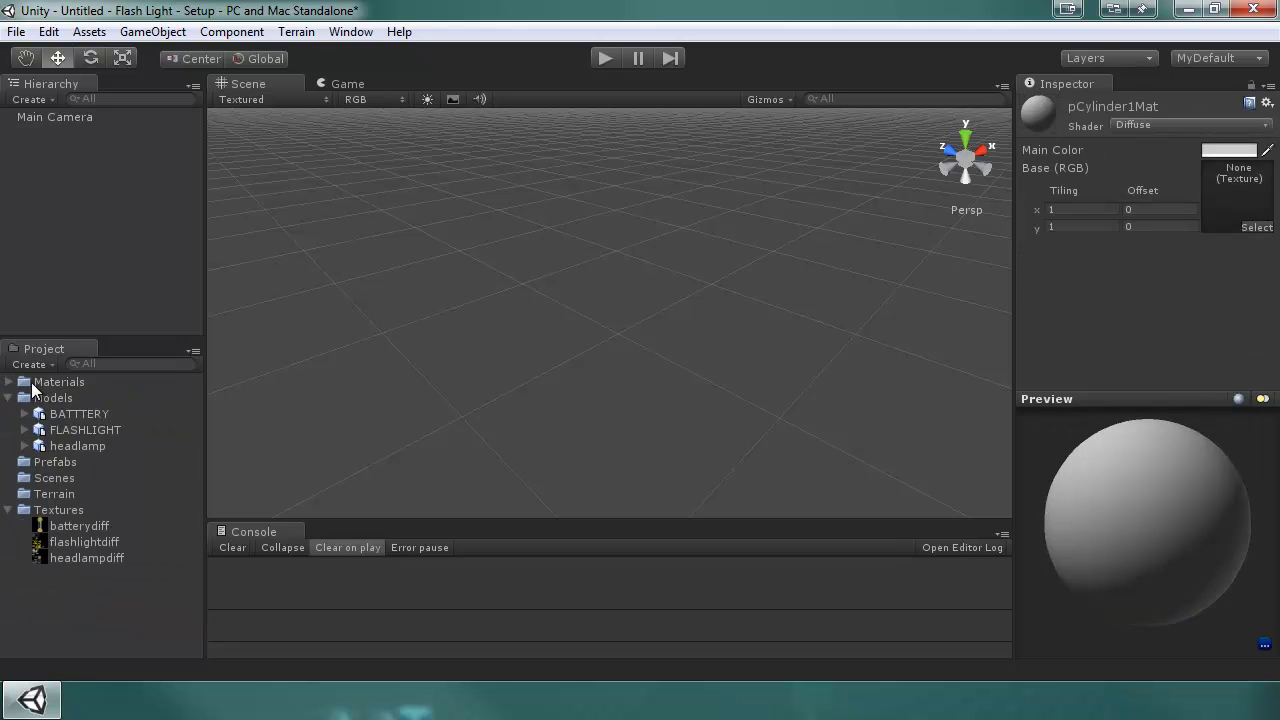
mouse_move(50, 382)
mouse_down()
mouse_move(80, 494)
mouse_move(58, 400)
mouse_up()
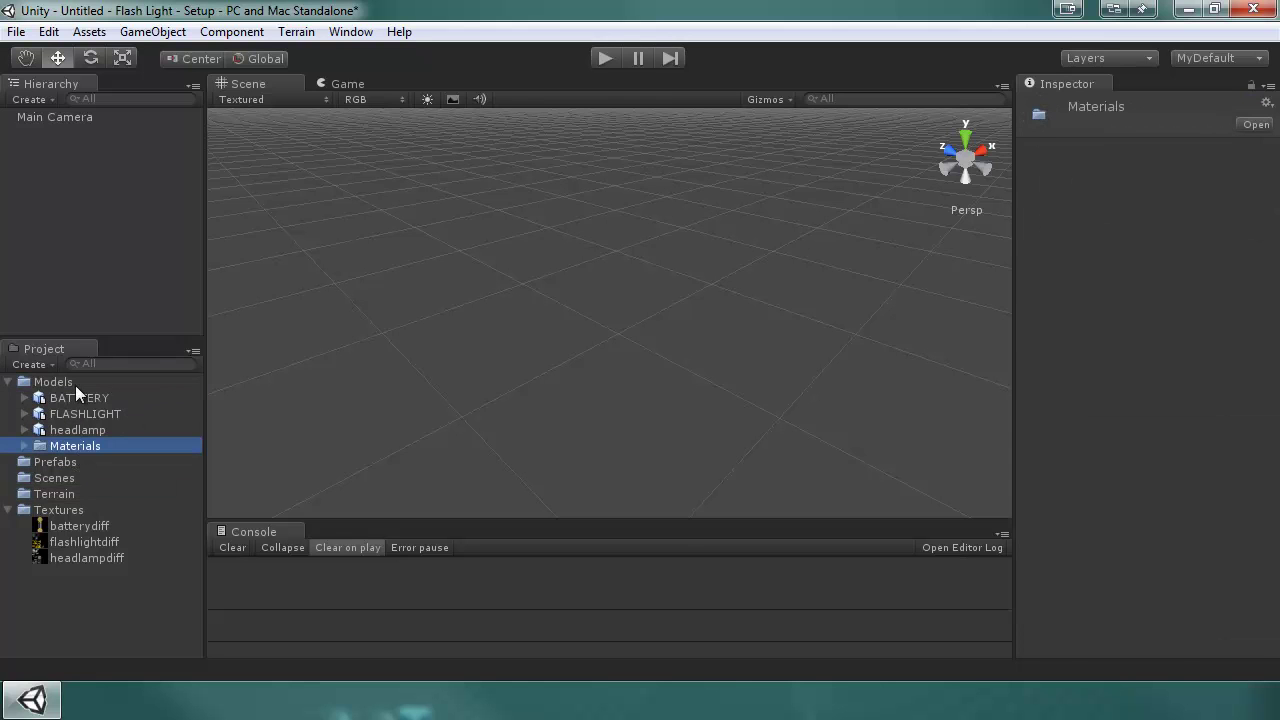
click(89, 397)
click(89, 413)
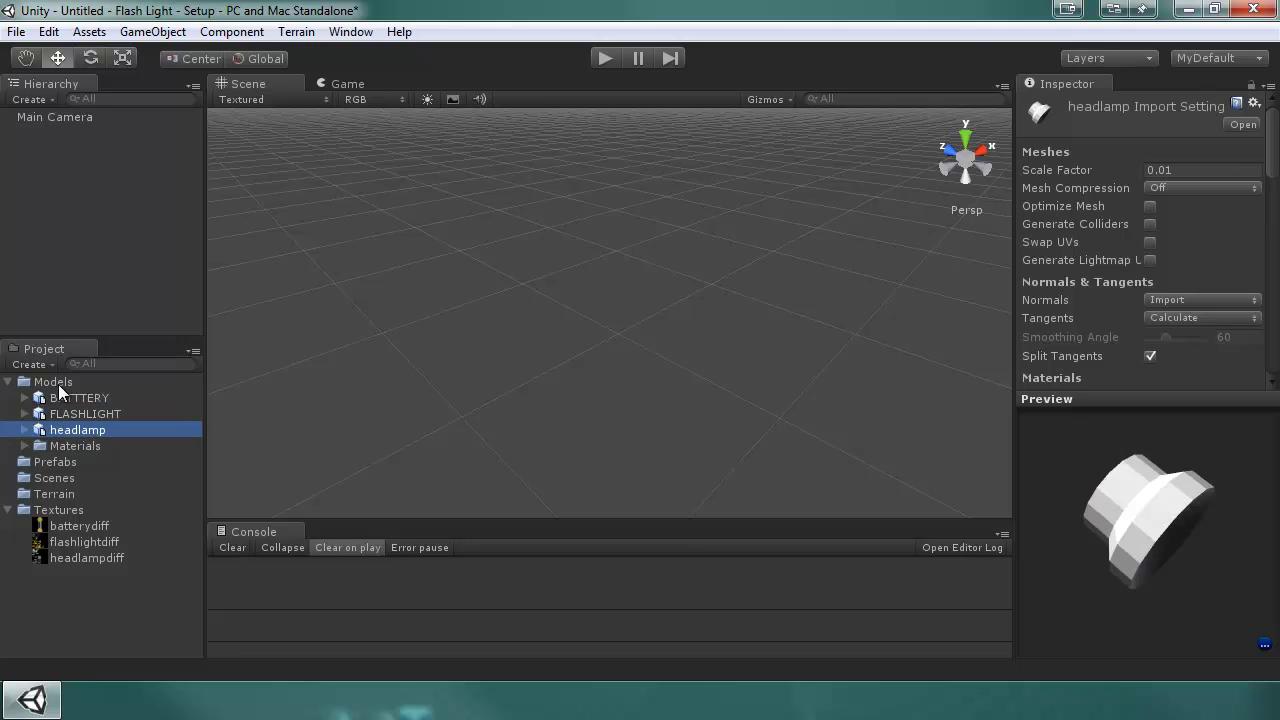
Create a new Terrain in the scene from the Terrain menu.
click(58, 466)
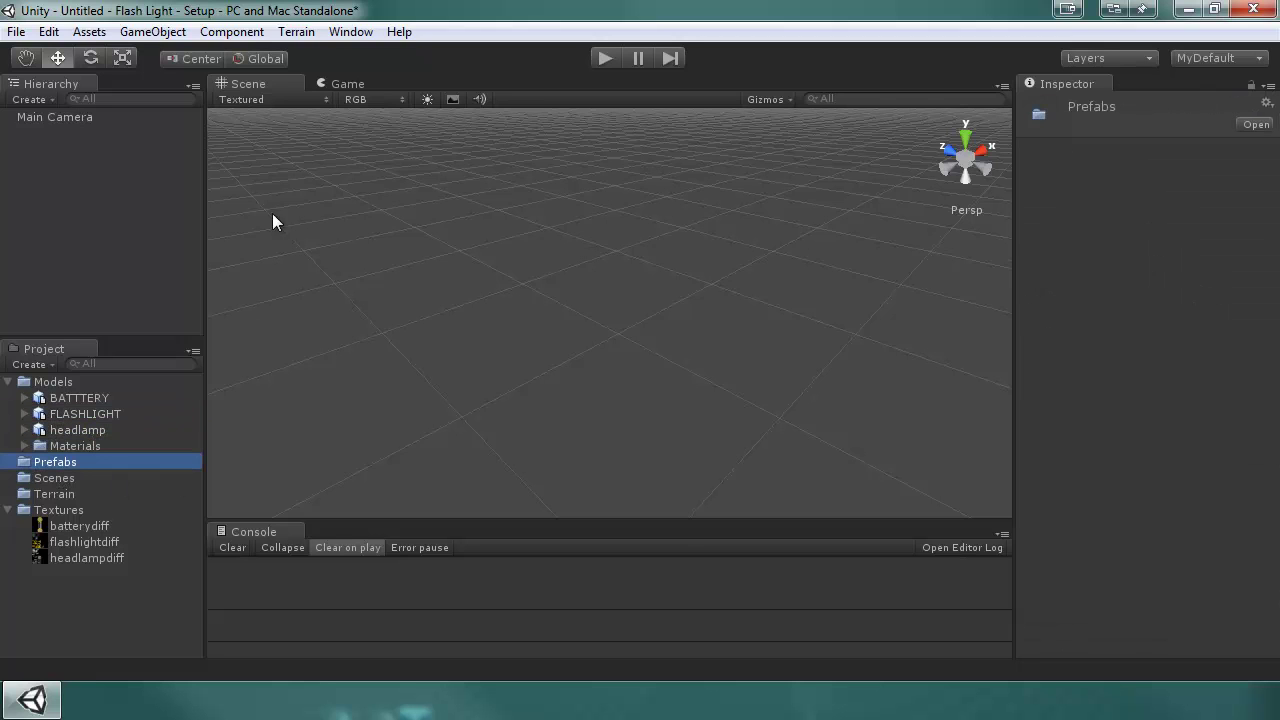
click(293, 27)
click(262, 53)
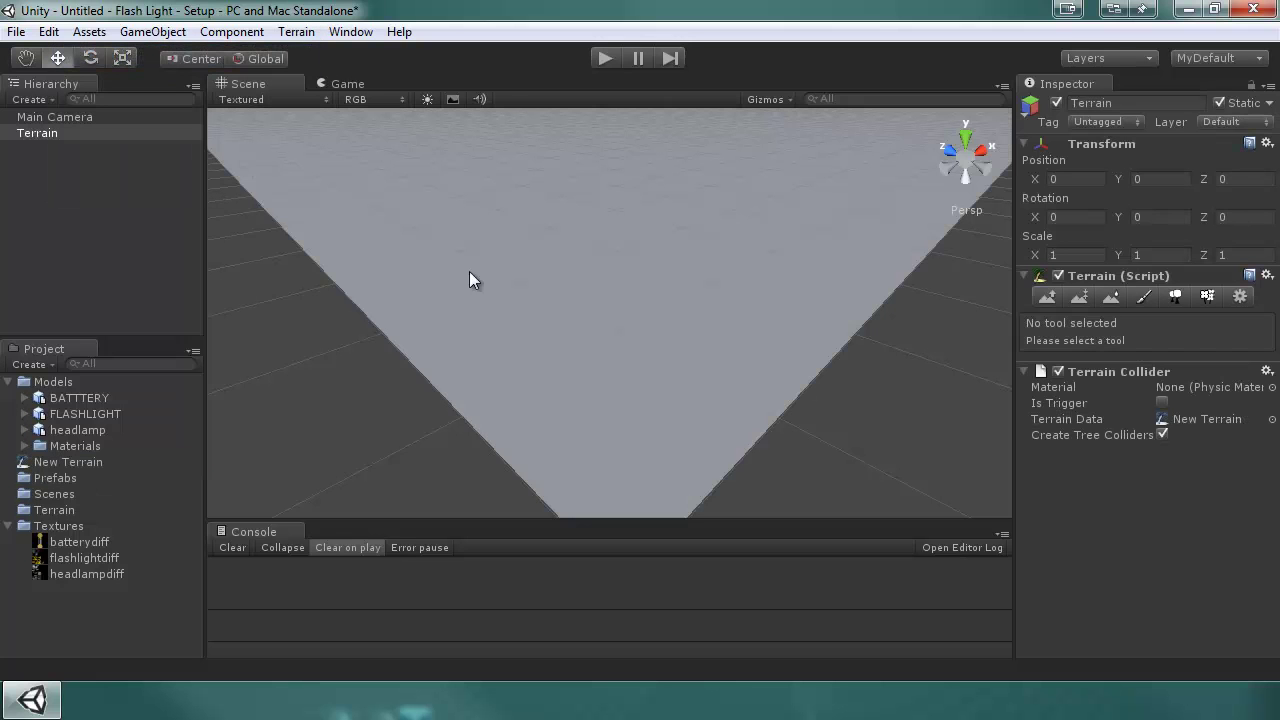
scroll(748, 352, down, 3)
scroll(747, 320, down, 3)
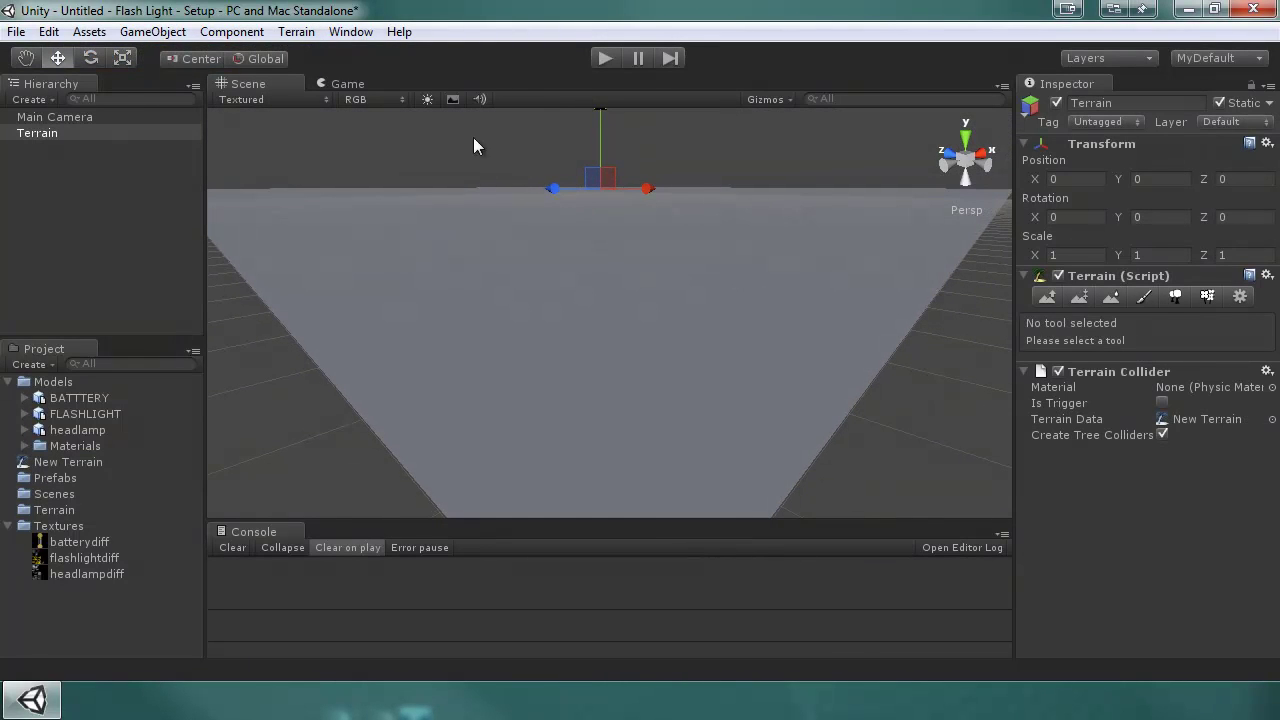
Resize the terrain to width 500 and length 100 via Set Resolution.
click(296, 32)
click(150, 120)
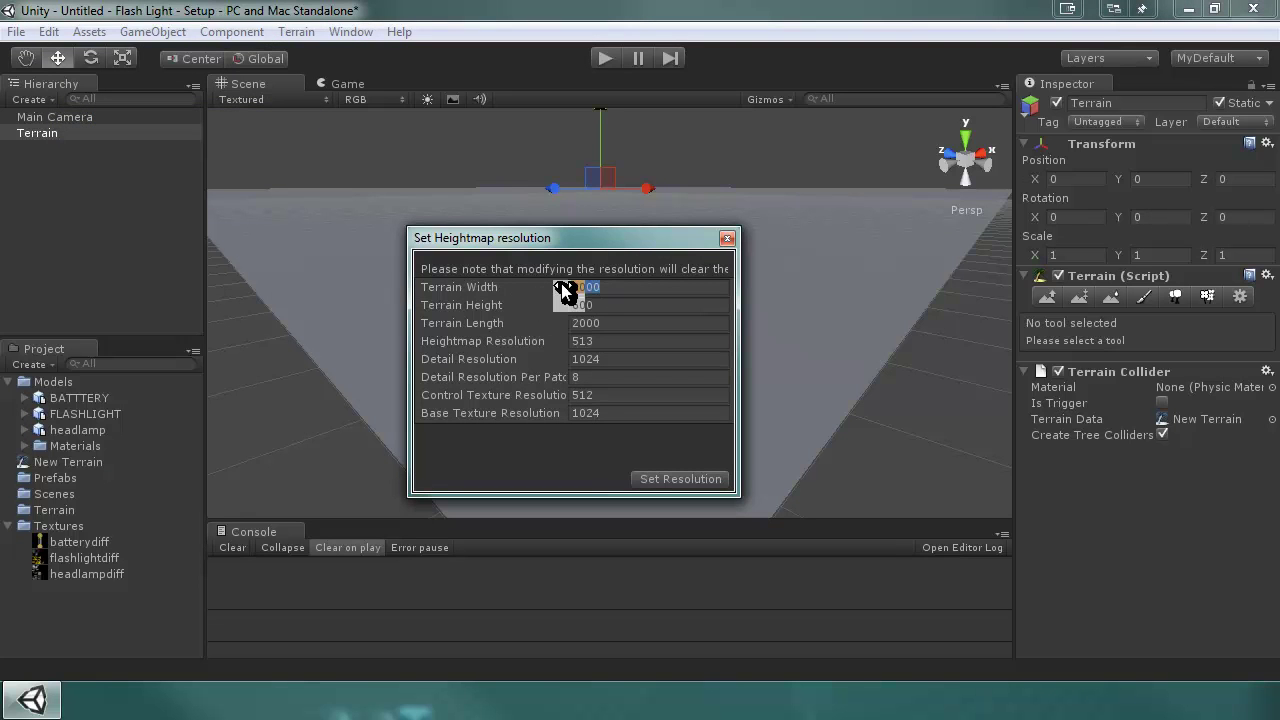
text(500)
key(Tab)
key(Tab)
text(100)
click(670, 478)
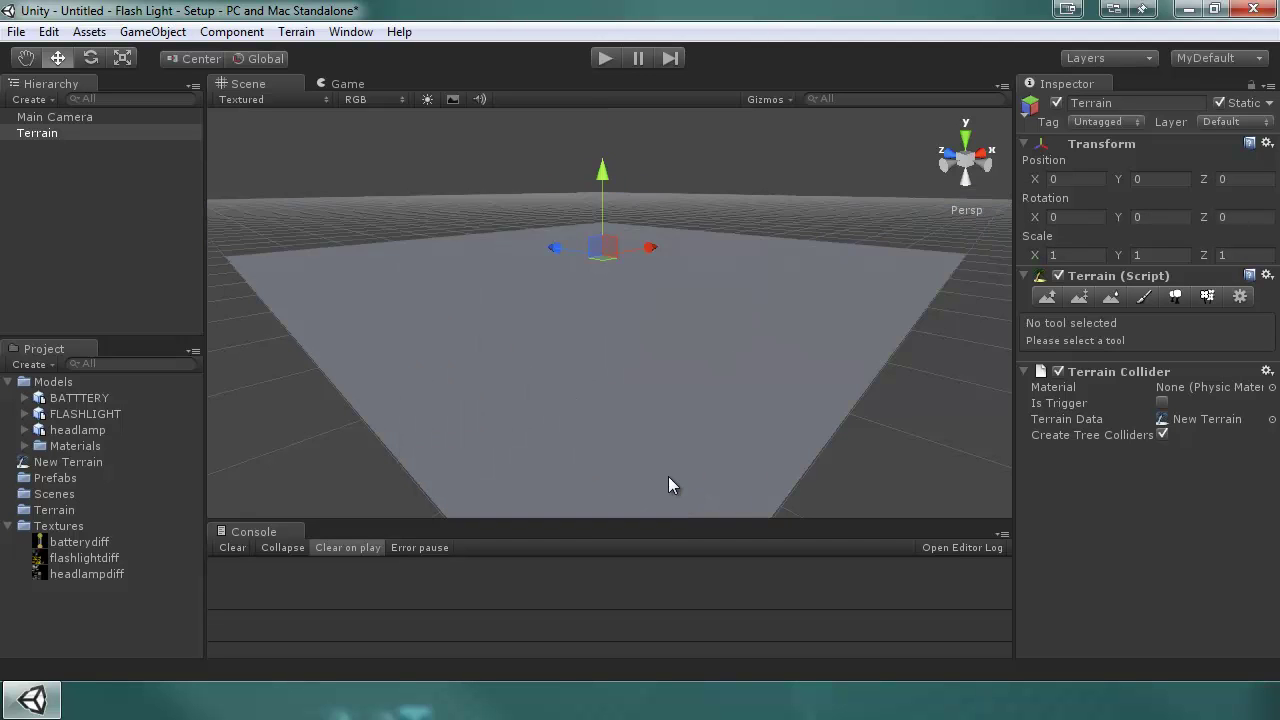
alt+drag(674, 428, 720, 412)
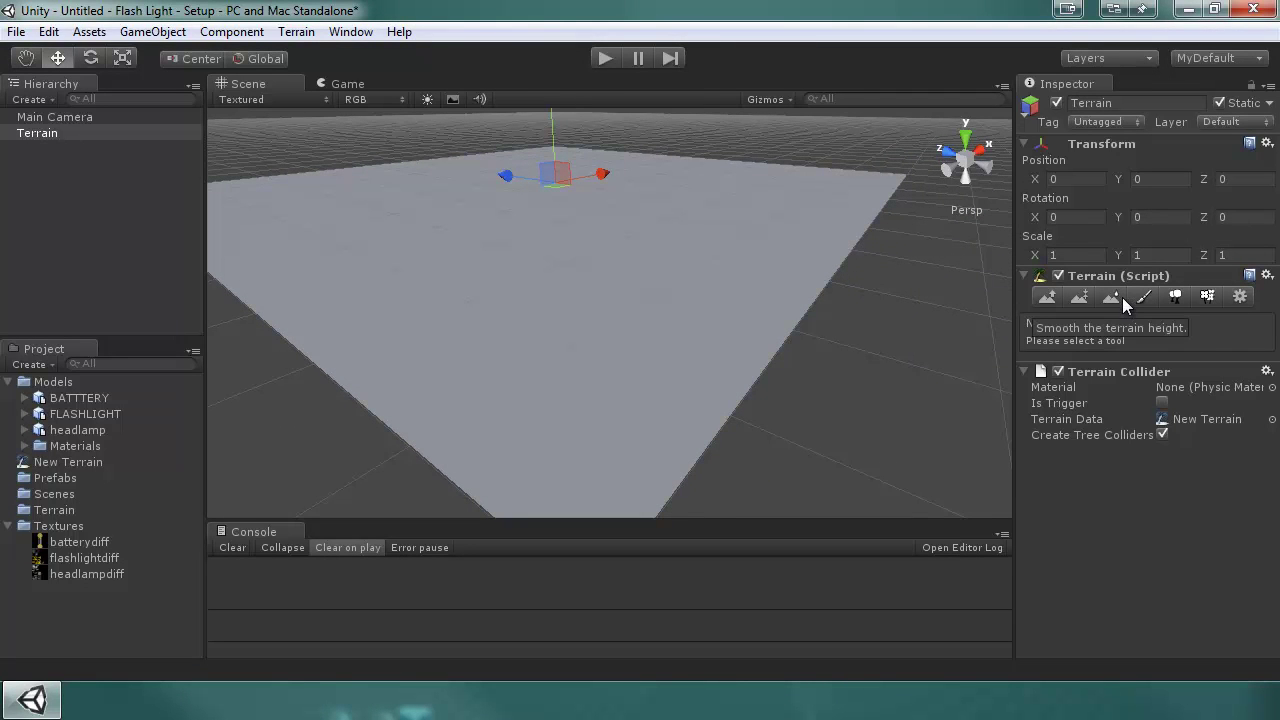
click(90, 630)
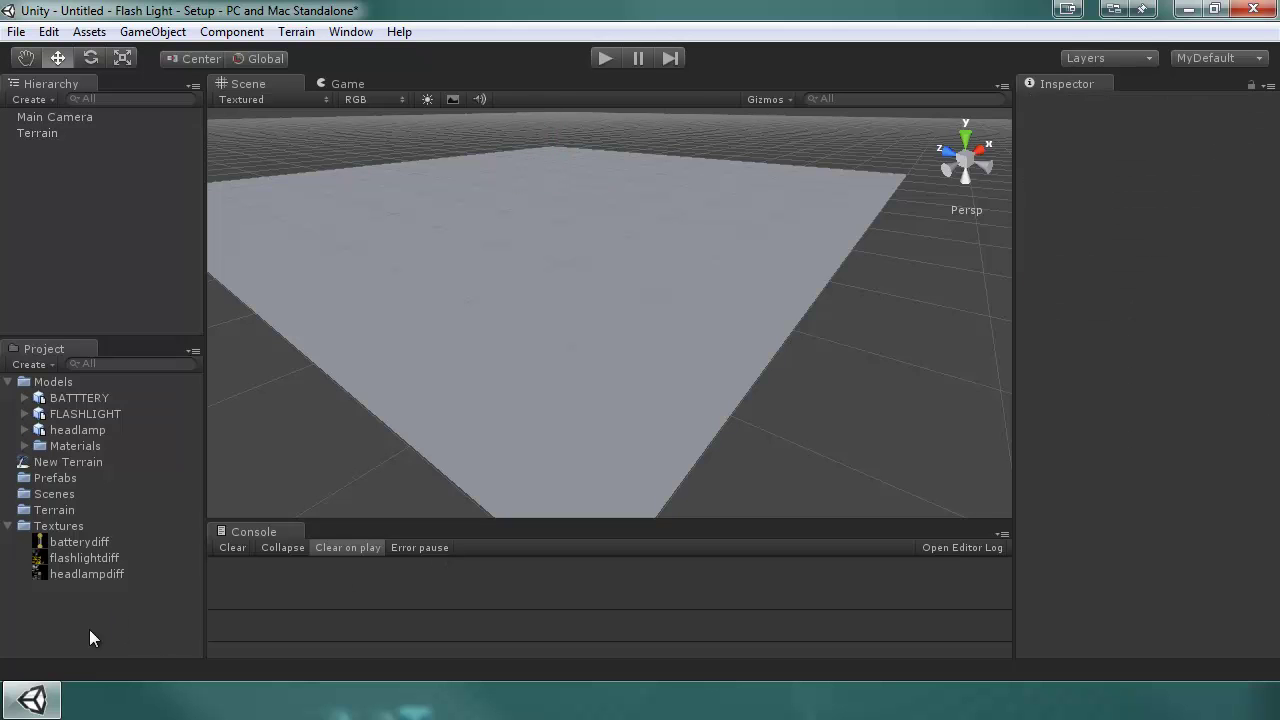
Import the full Terrain Assets package.
right_click(89, 629)
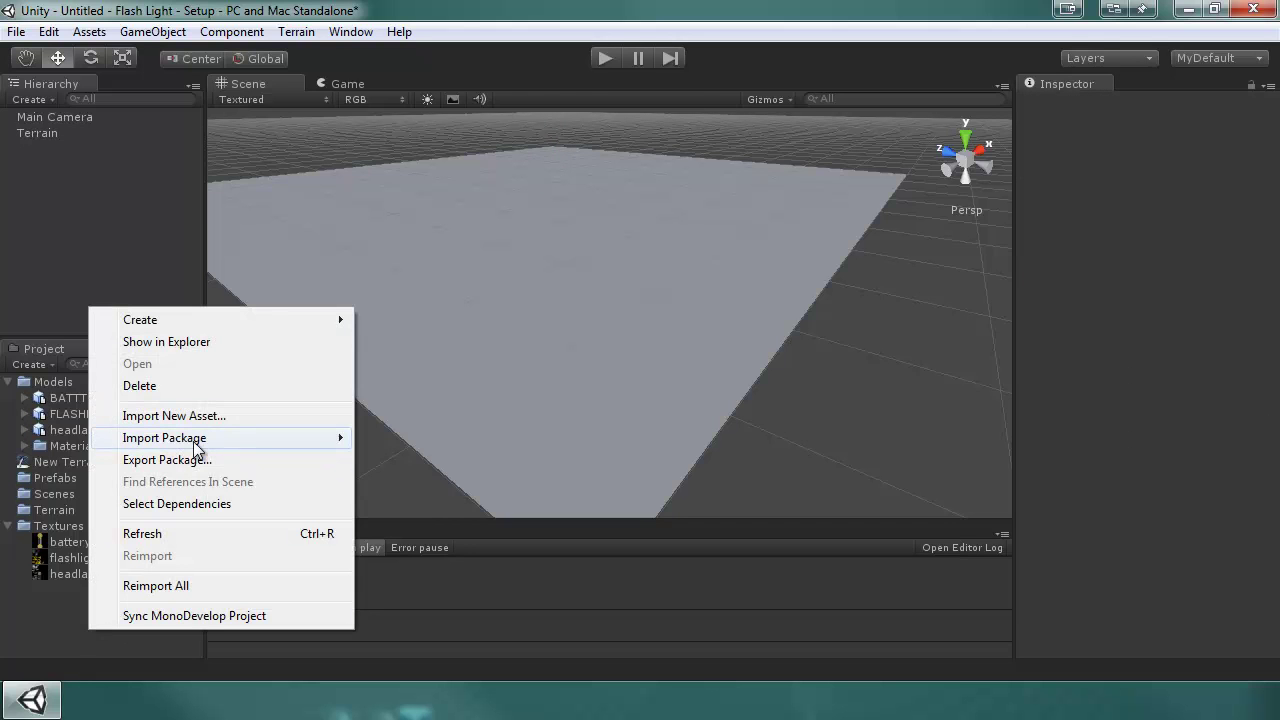
right_click(54, 621)
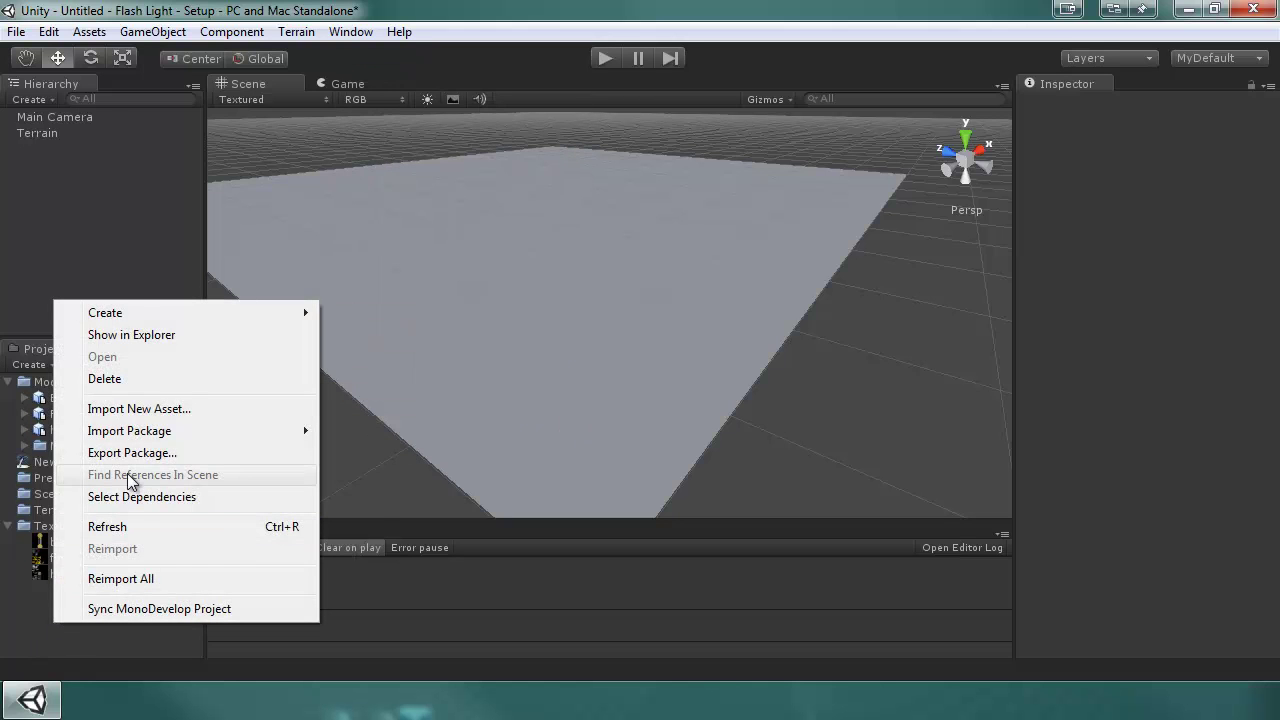
mouse_move(164, 438)
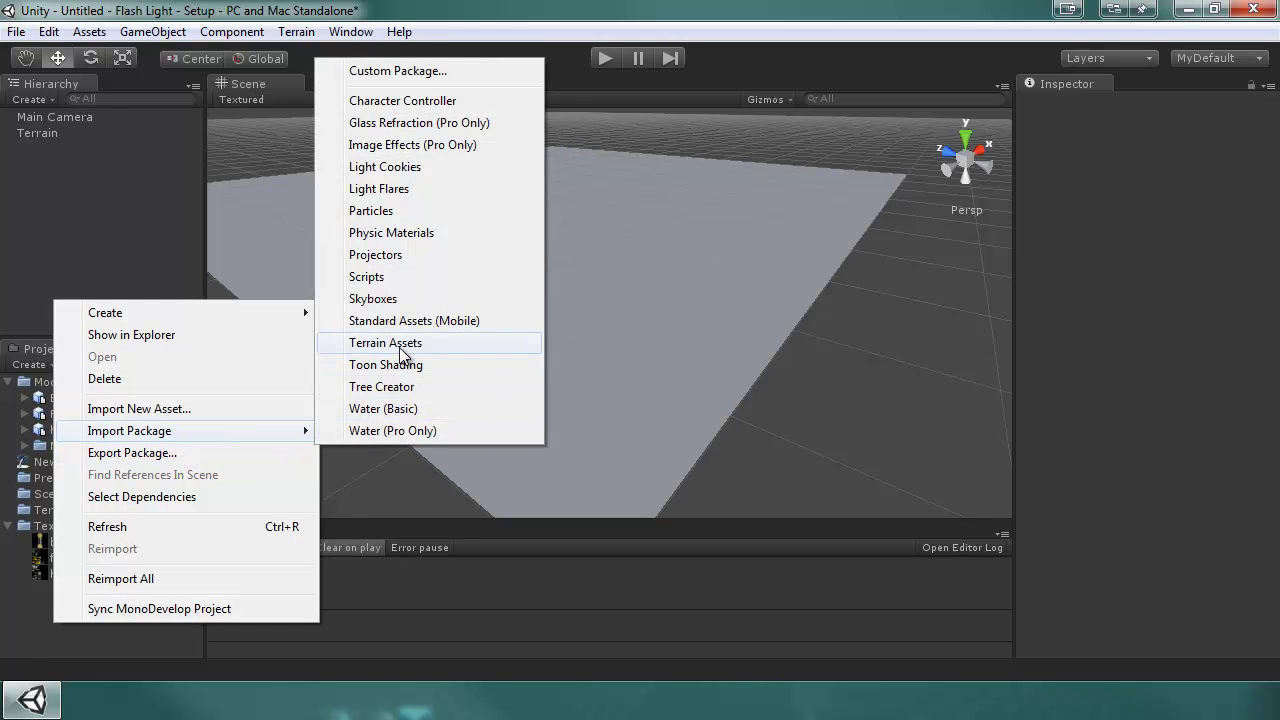
click(402, 344)
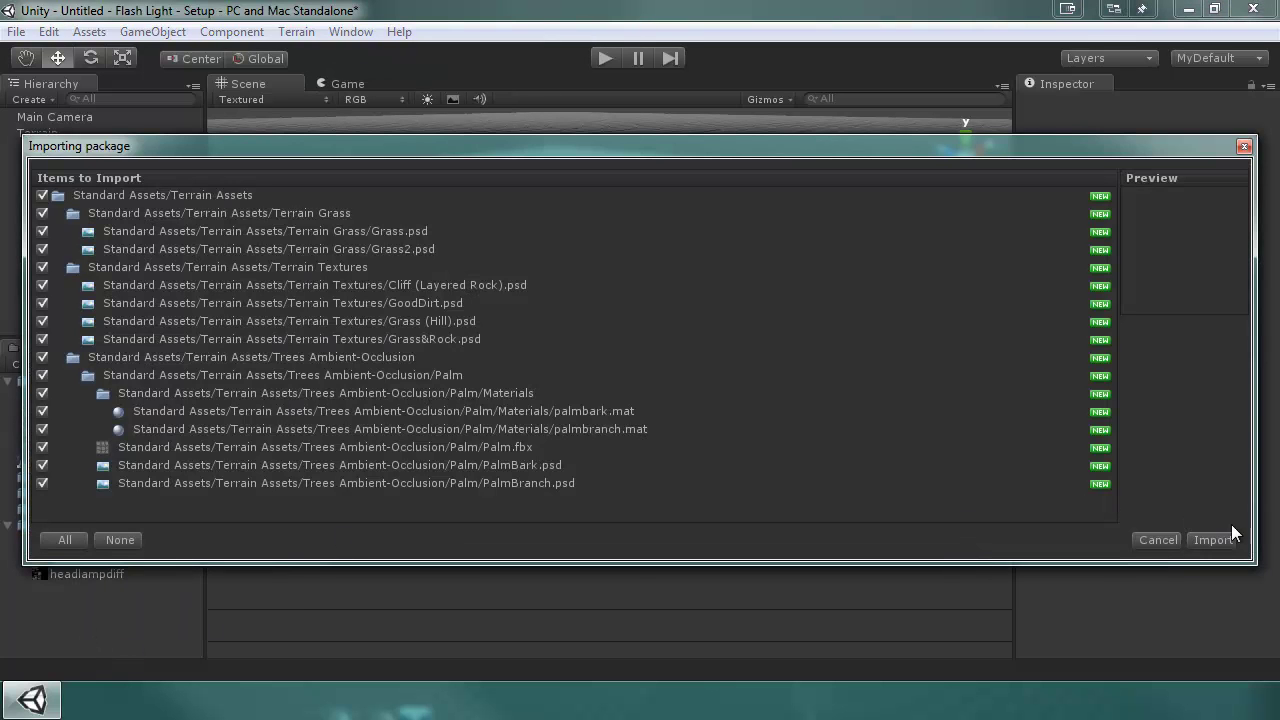
click(1226, 538)
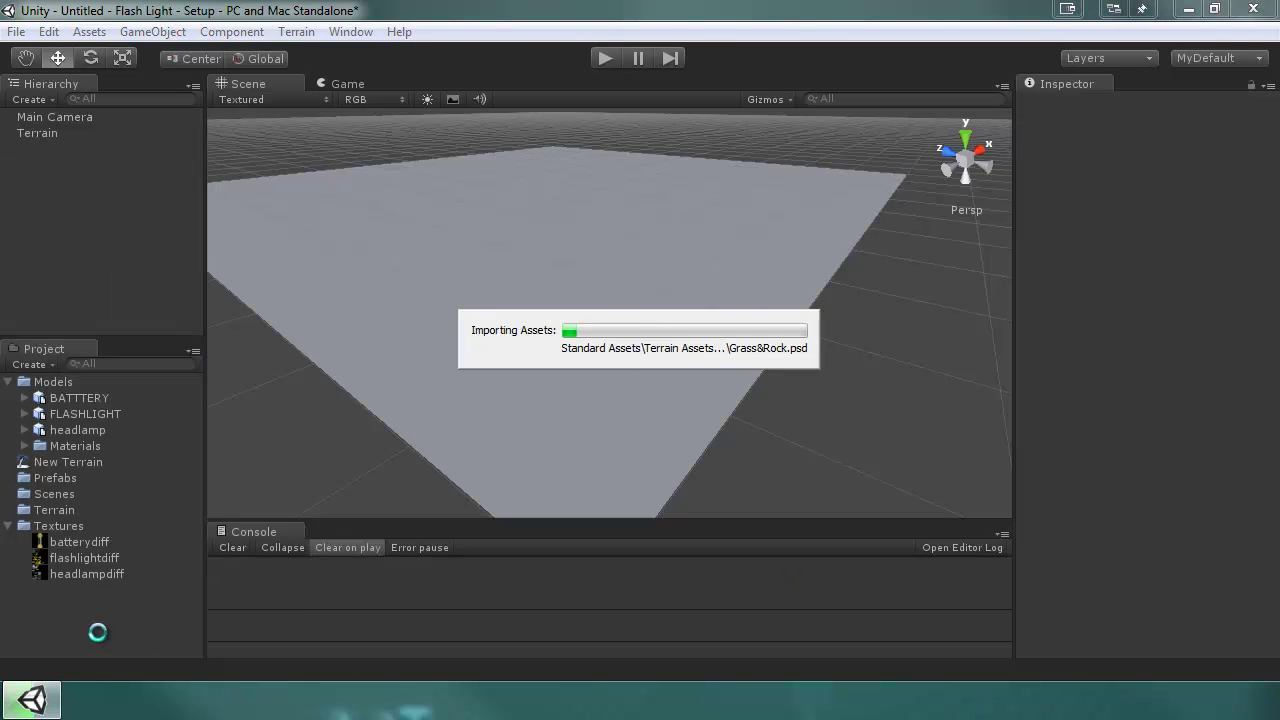
Import the full Character Controller package.
right_click(57, 632)
mouse_move(134, 440)
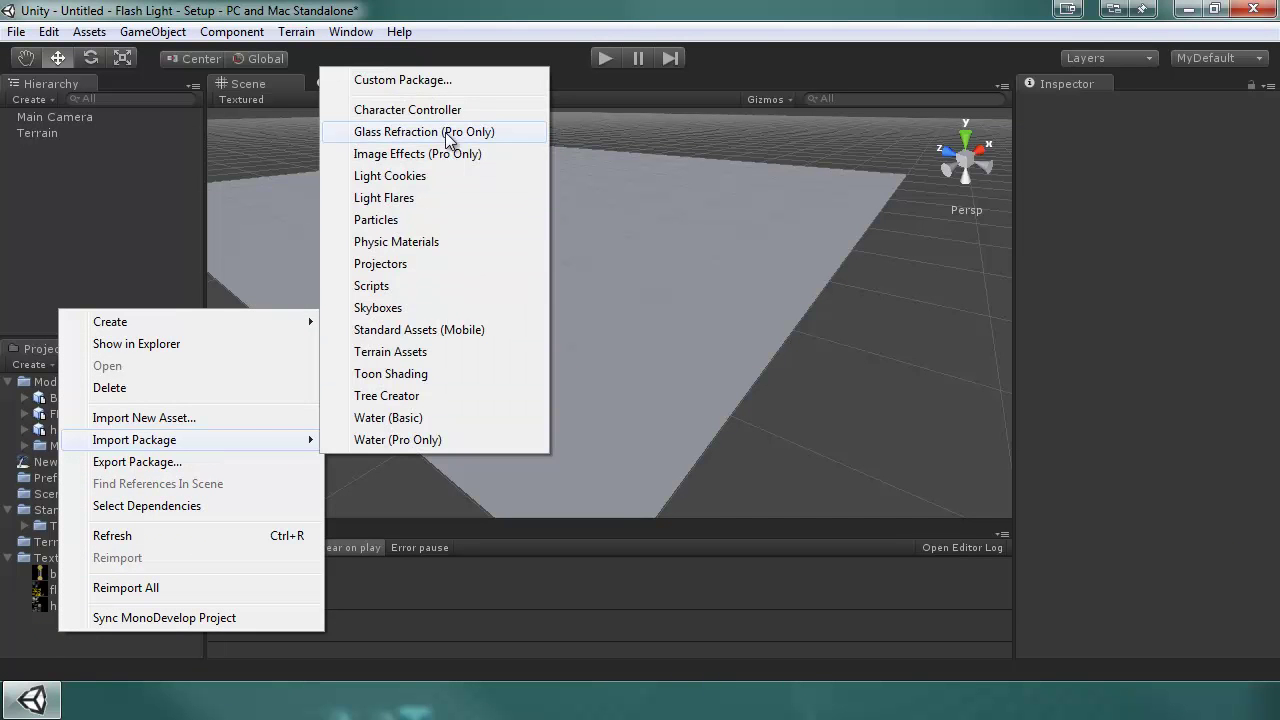
click(386, 116)
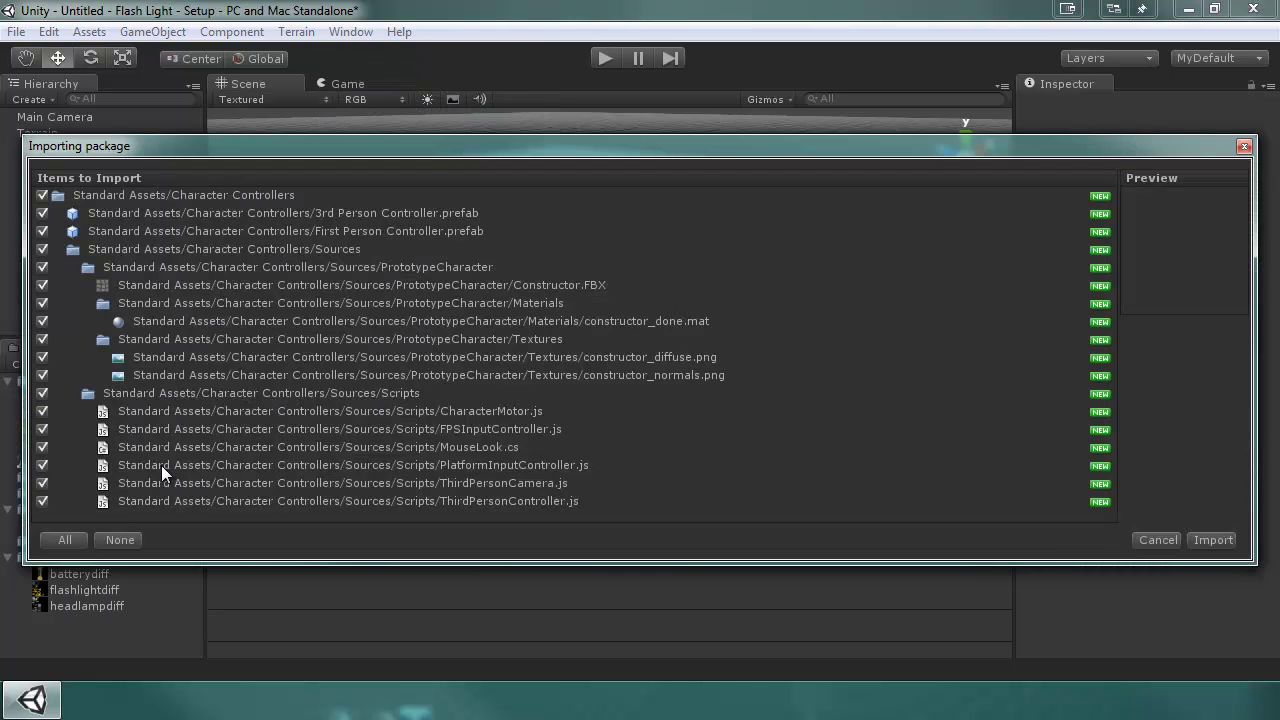
click(1210, 540)
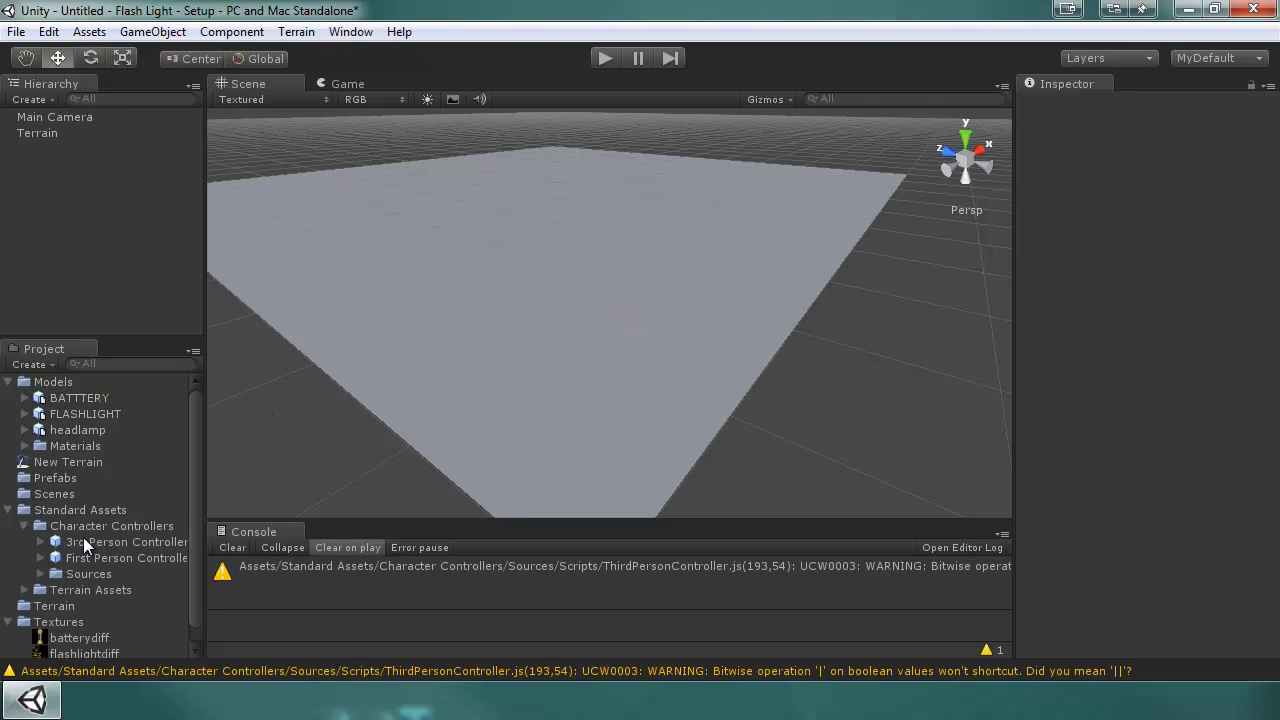
Collapse the Standard Assets, Textures and Models folders and move New Terrain into Terrain.
click(9, 511)
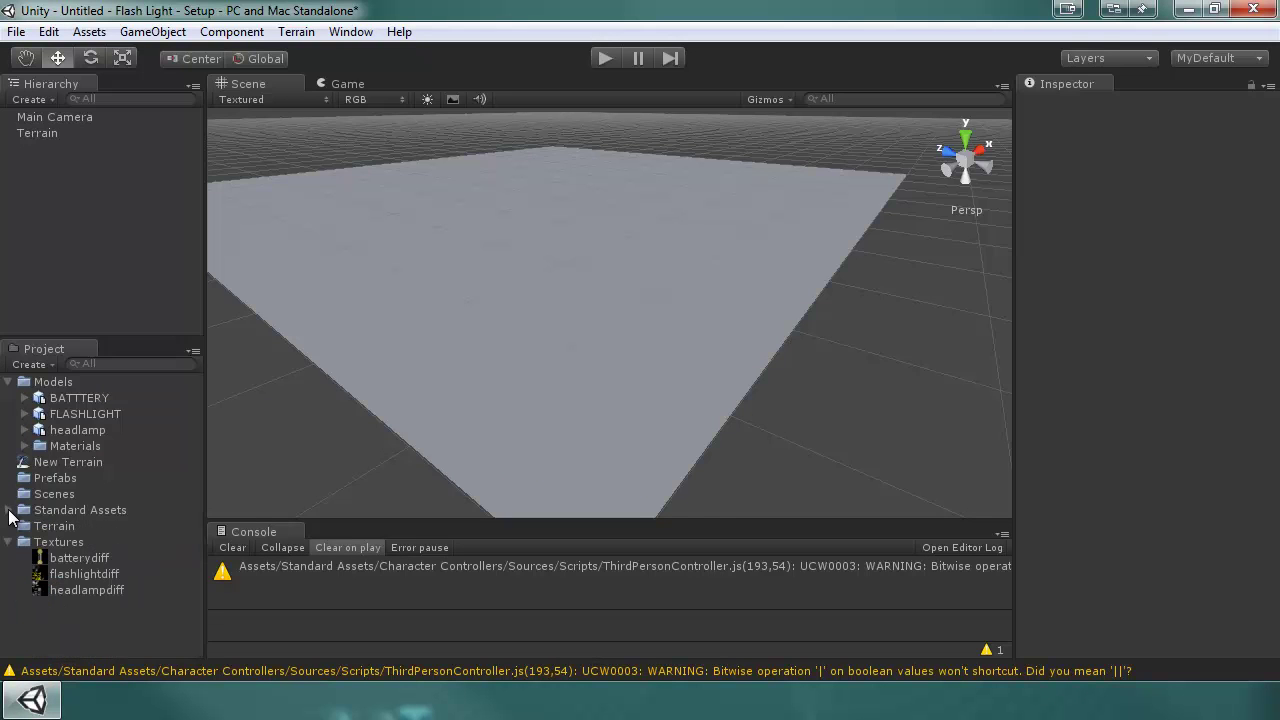
click(9, 543)
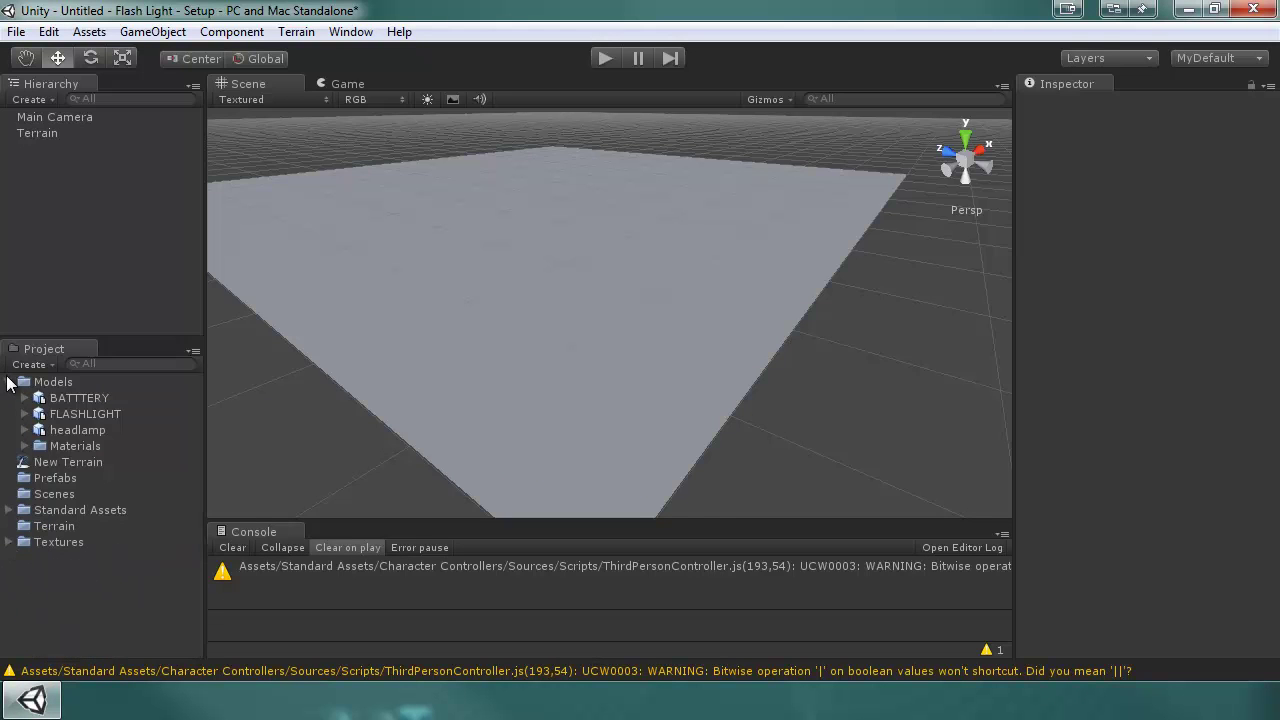
click(9, 383)
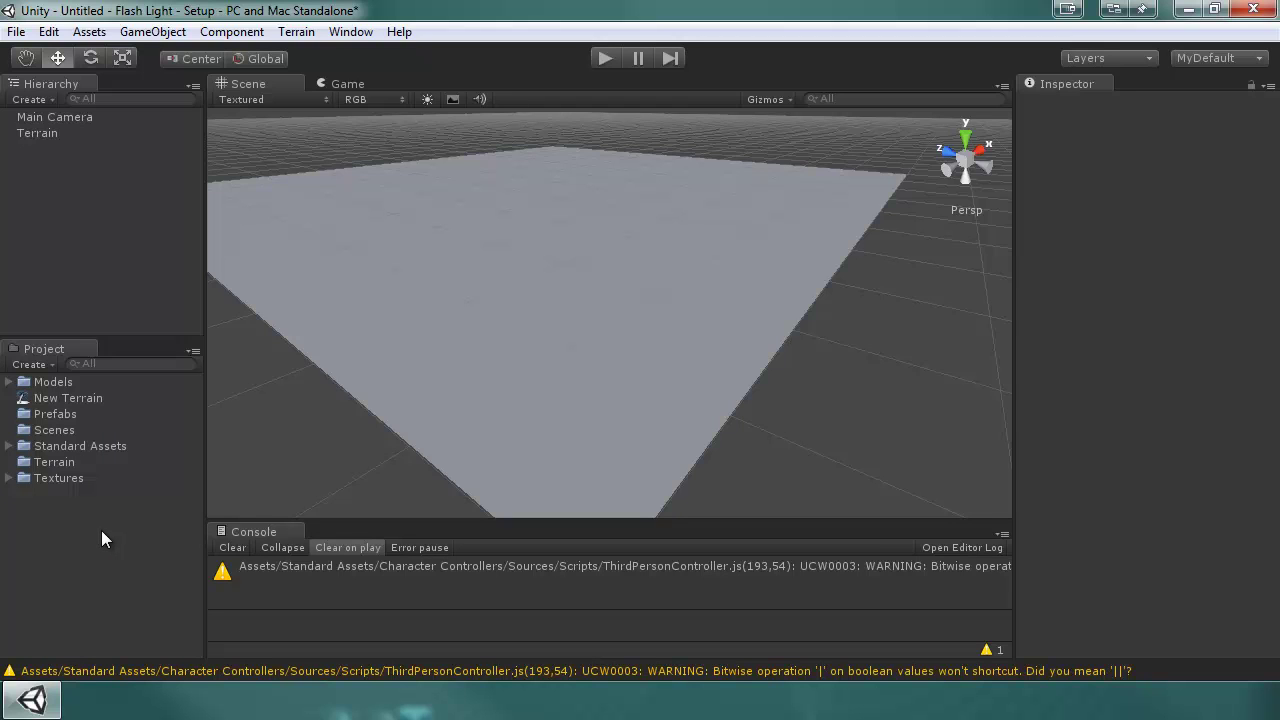
click(61, 397)
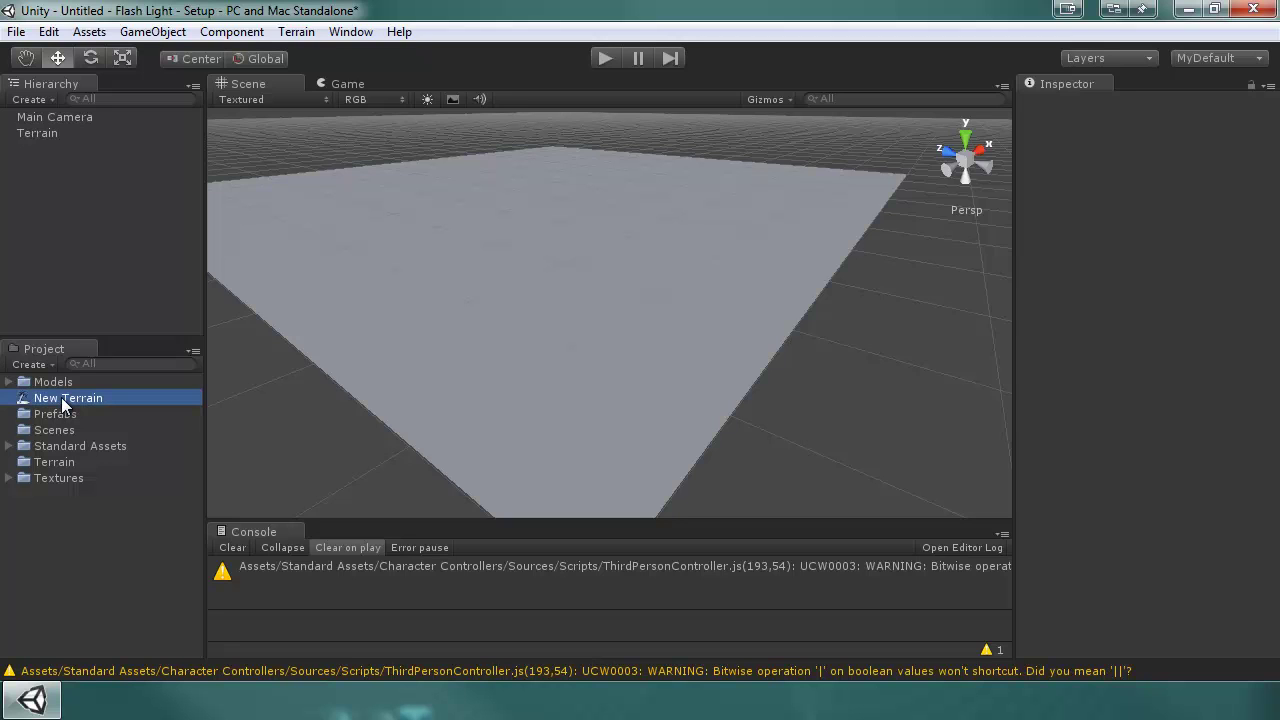
drag(61, 397, 55, 460)
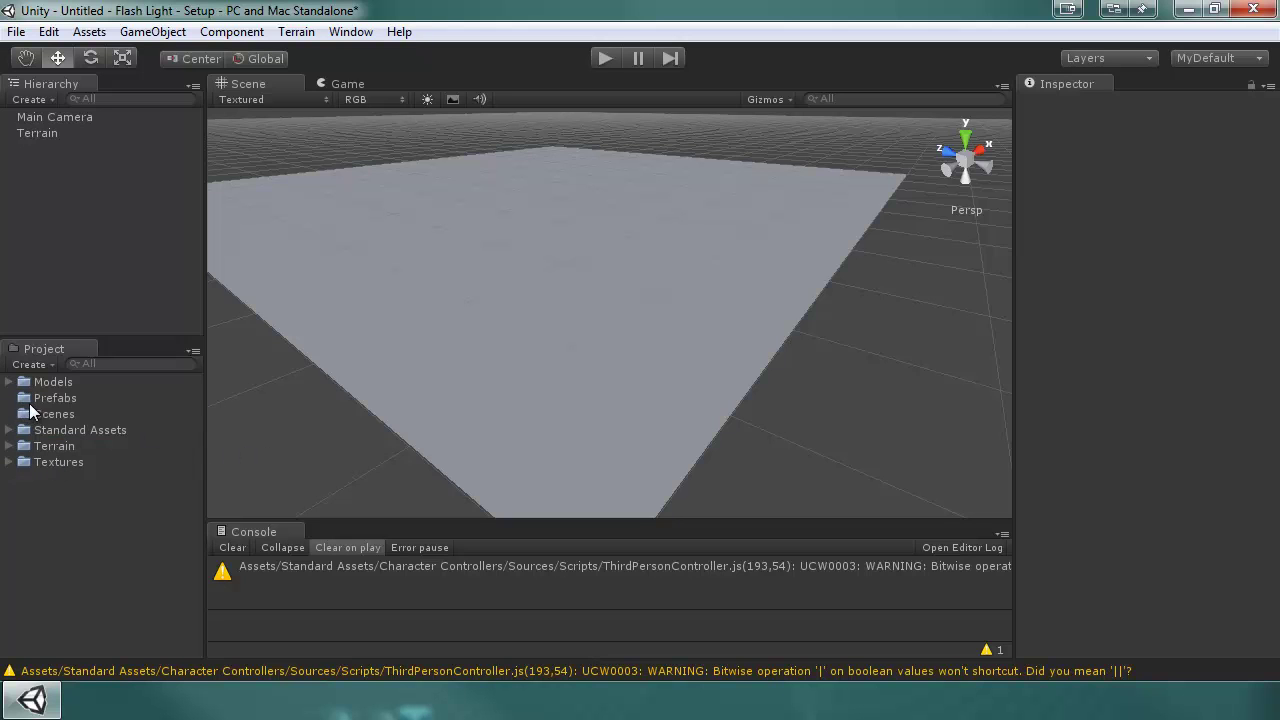
Add Grass (Hill) as the terrain's splat texture through Paint Texture's Edit Textures.
click(56, 138)
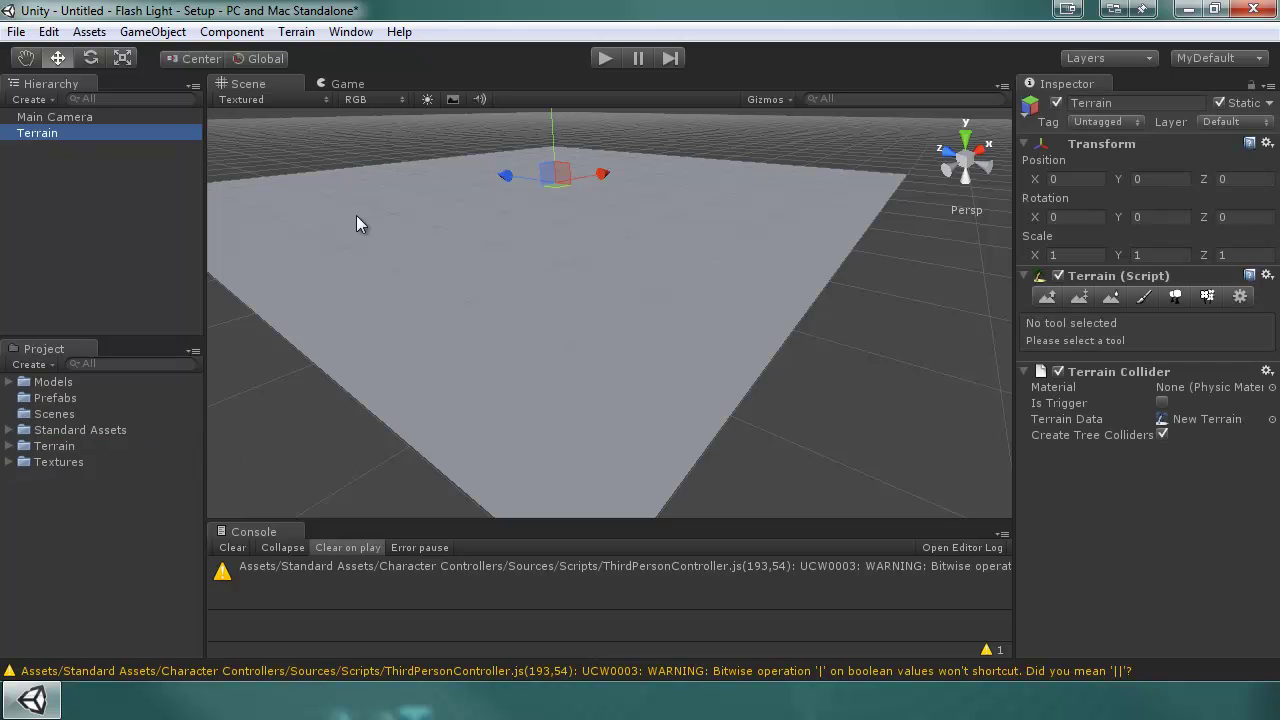
click(1143, 297)
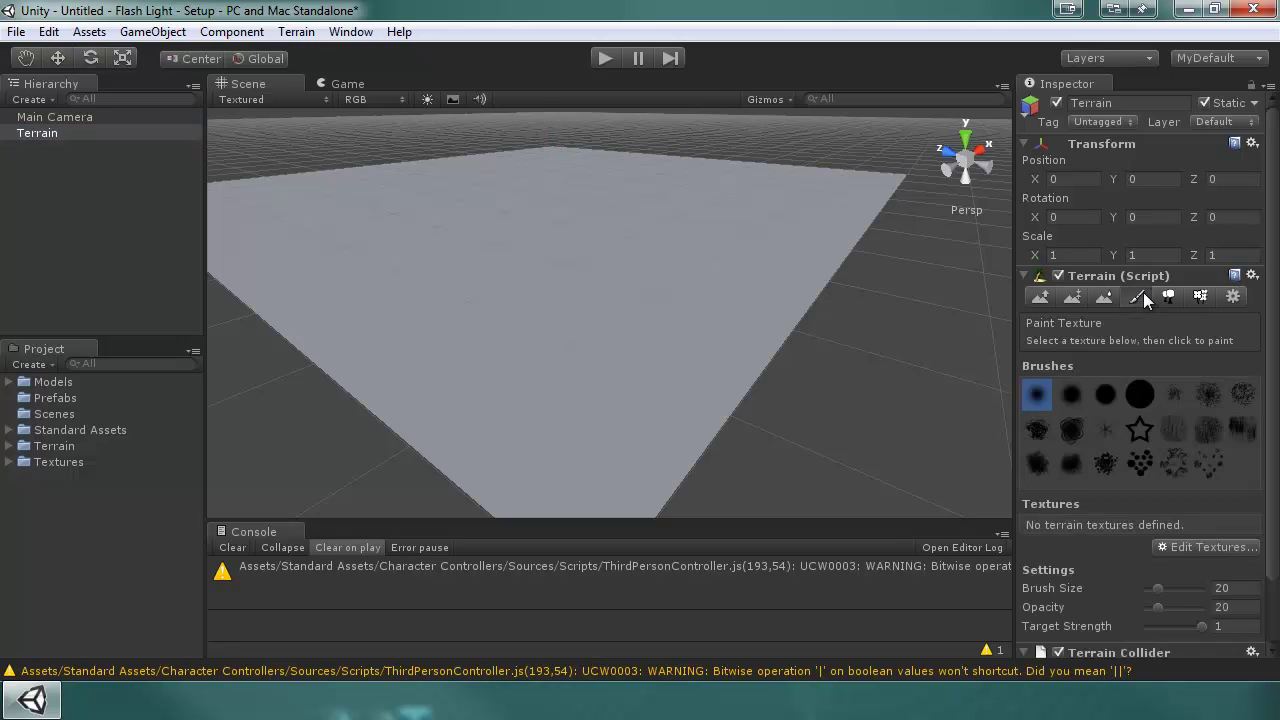
click(1197, 548)
click(1172, 549)
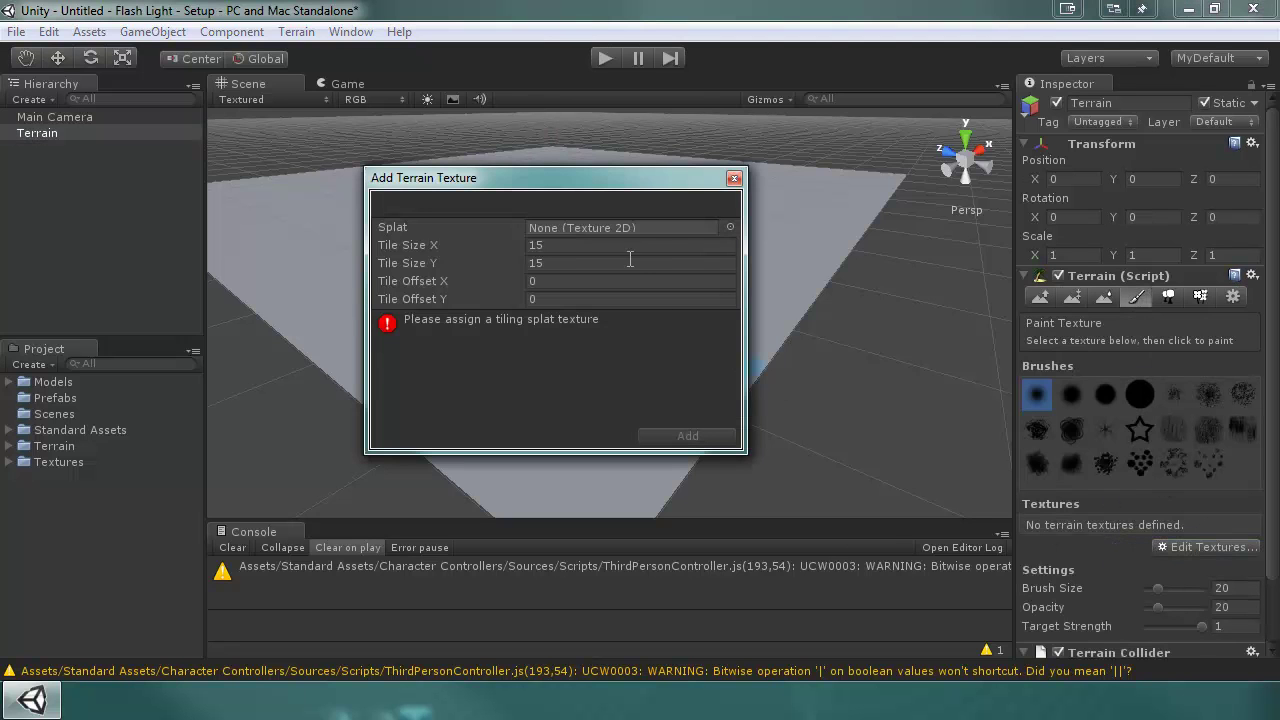
click(731, 228)
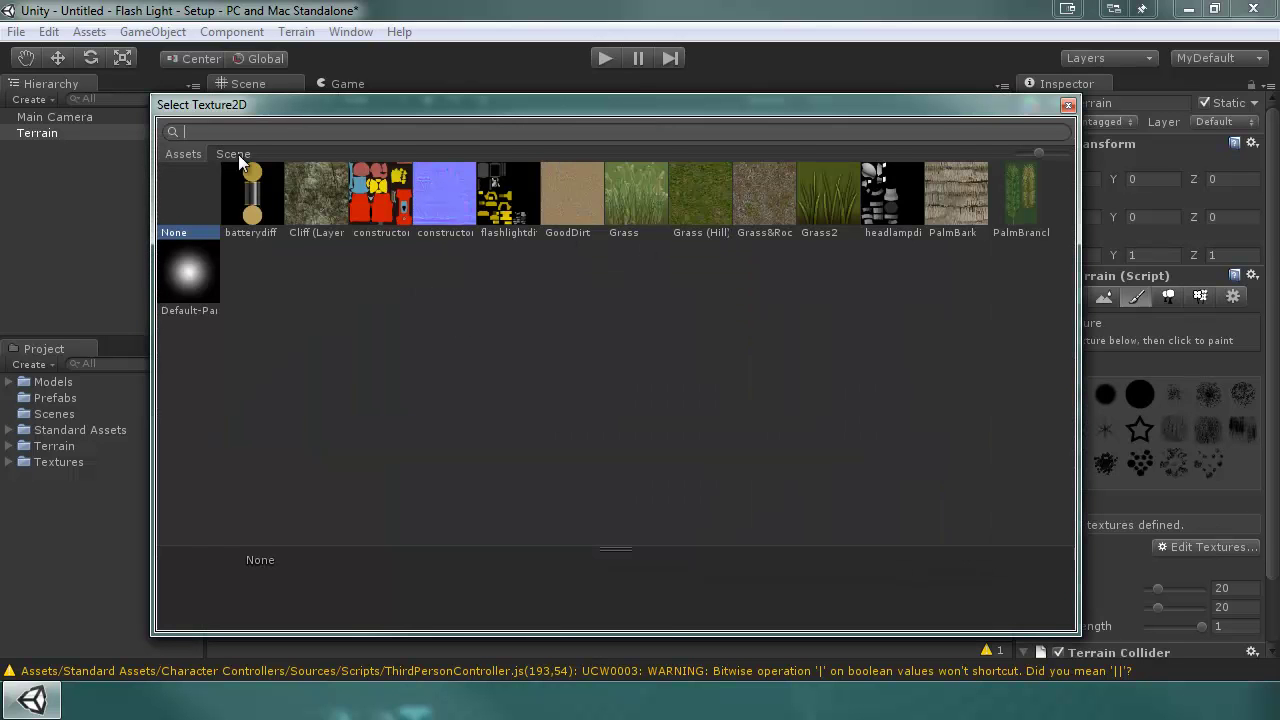
click(706, 198)
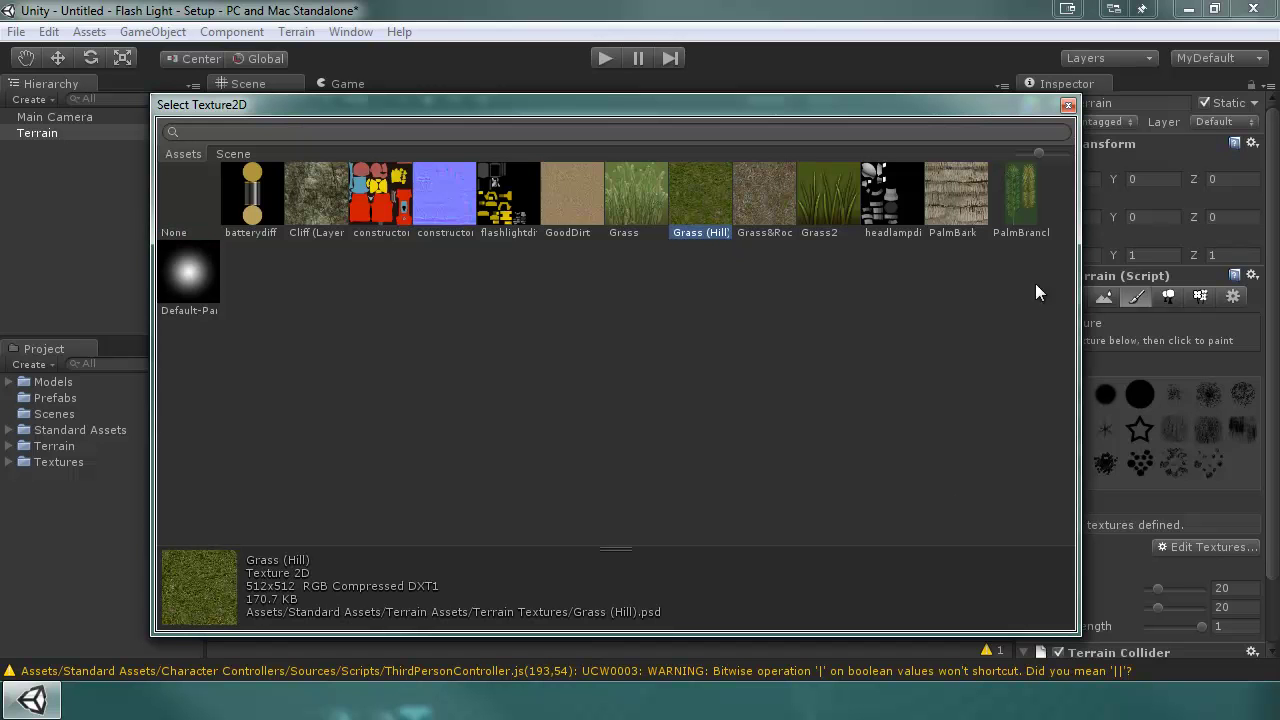
click(1066, 108)
click(687, 437)
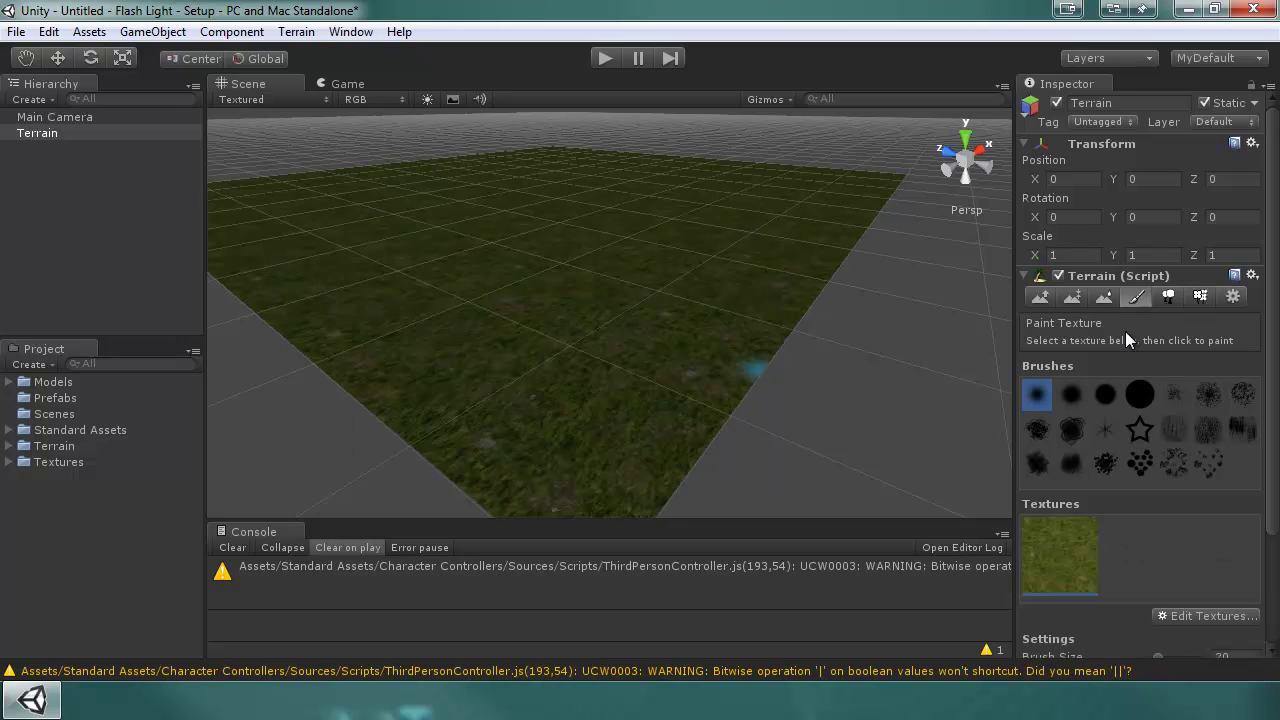
click(1054, 293)
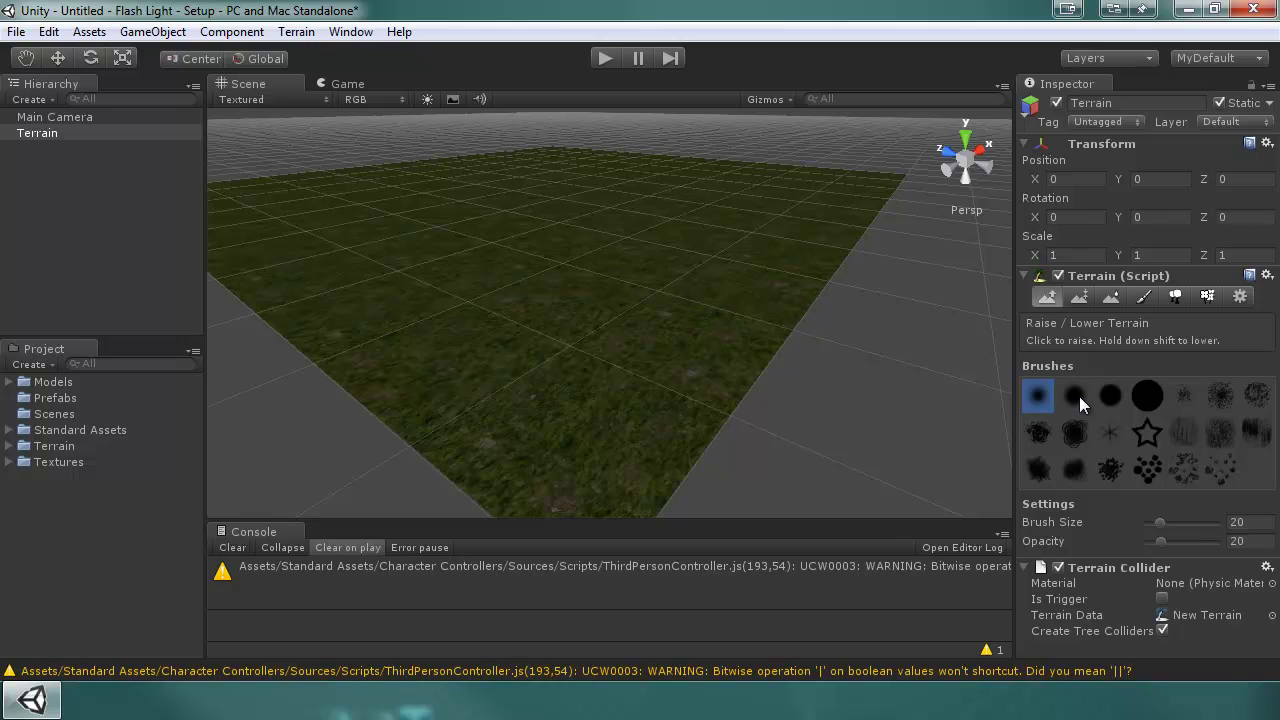
Pick the soft round brush at opacity 10 and raise a ridge across the terrain.
click(1077, 397)
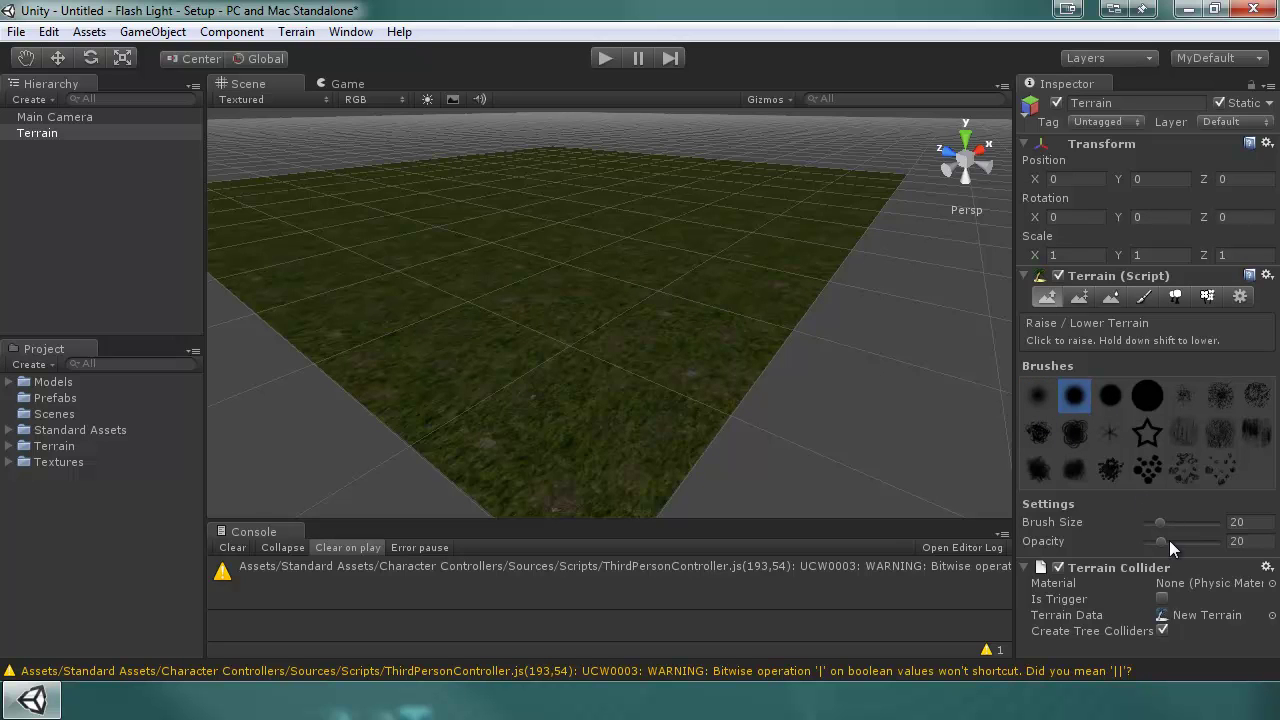
click(1238, 541)
text(10)
drag(330, 345, 725, 408)
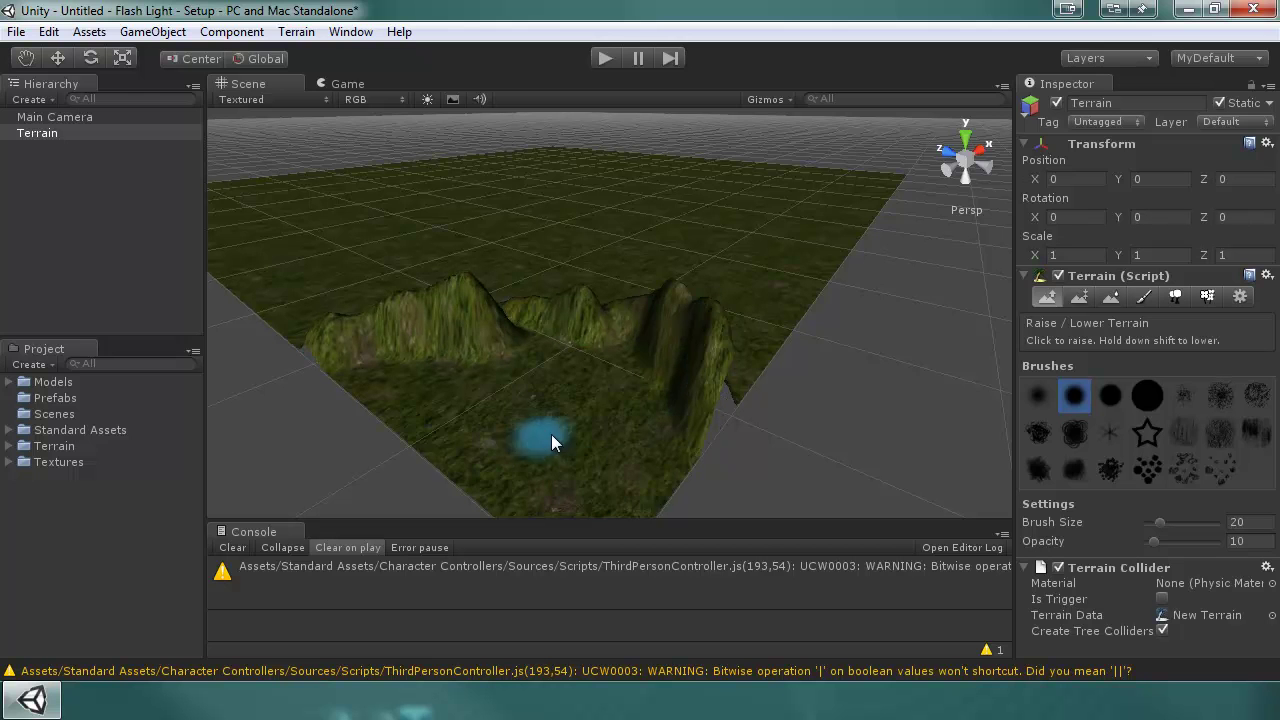
Raise a tall peak near the terrain's front-left edge.
alt+drag(539, 436, 606, 373)
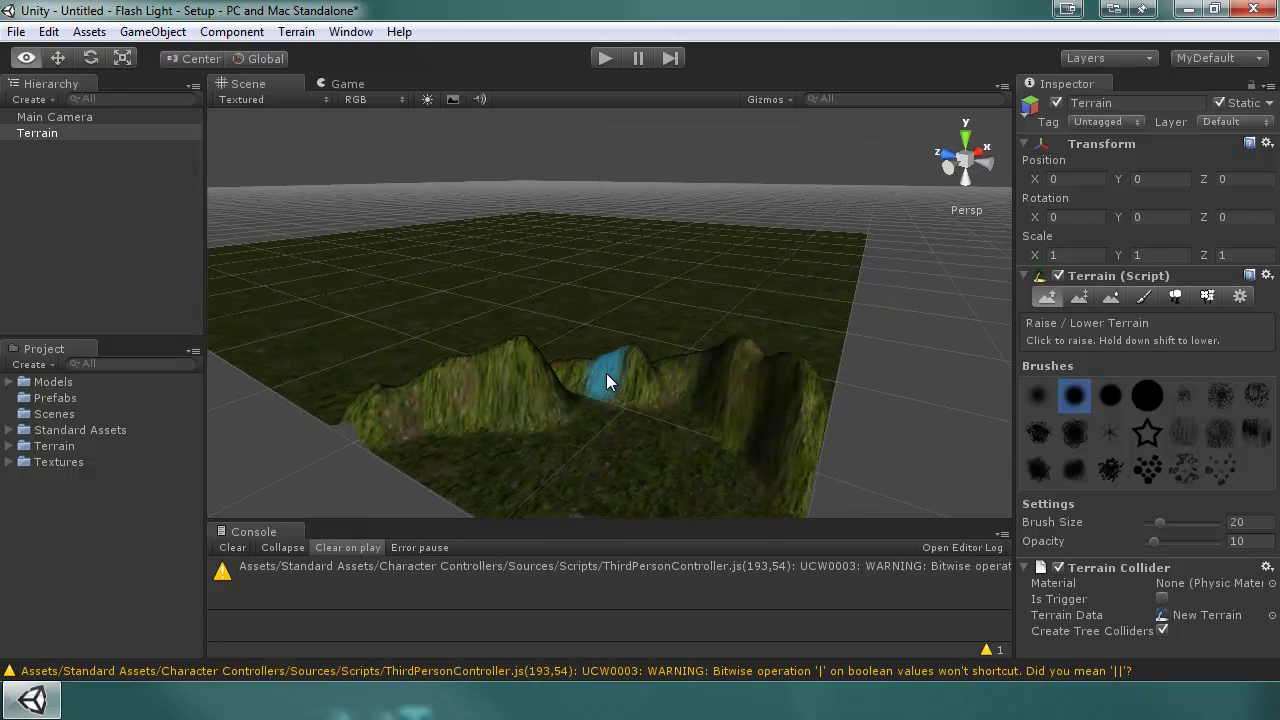
scroll(607, 372, up, 2)
scroll(607, 372, up, 2)
scroll(607, 372, up, 2)
scroll(607, 372, down, 2)
scroll(607, 372, down, 2)
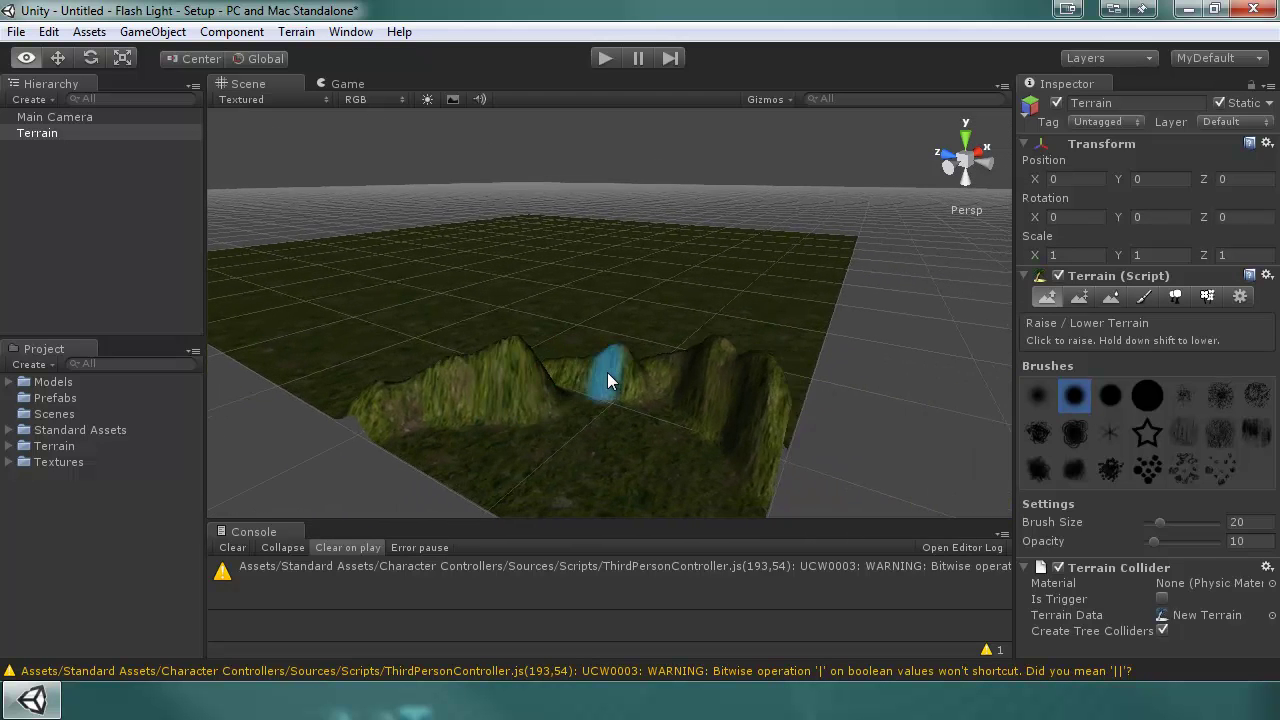
scroll(607, 372, down, 2)
scroll(607, 372, down, 1)
scroll(607, 372, up, 1)
scroll(607, 372, up, 1)
scroll(607, 372, up, 1)
scroll(607, 372, up, 1)
scroll(607, 372, down, 1)
scroll(607, 372, up, 1)
scroll(607, 372, down, 2)
scroll(607, 372, up, 1)
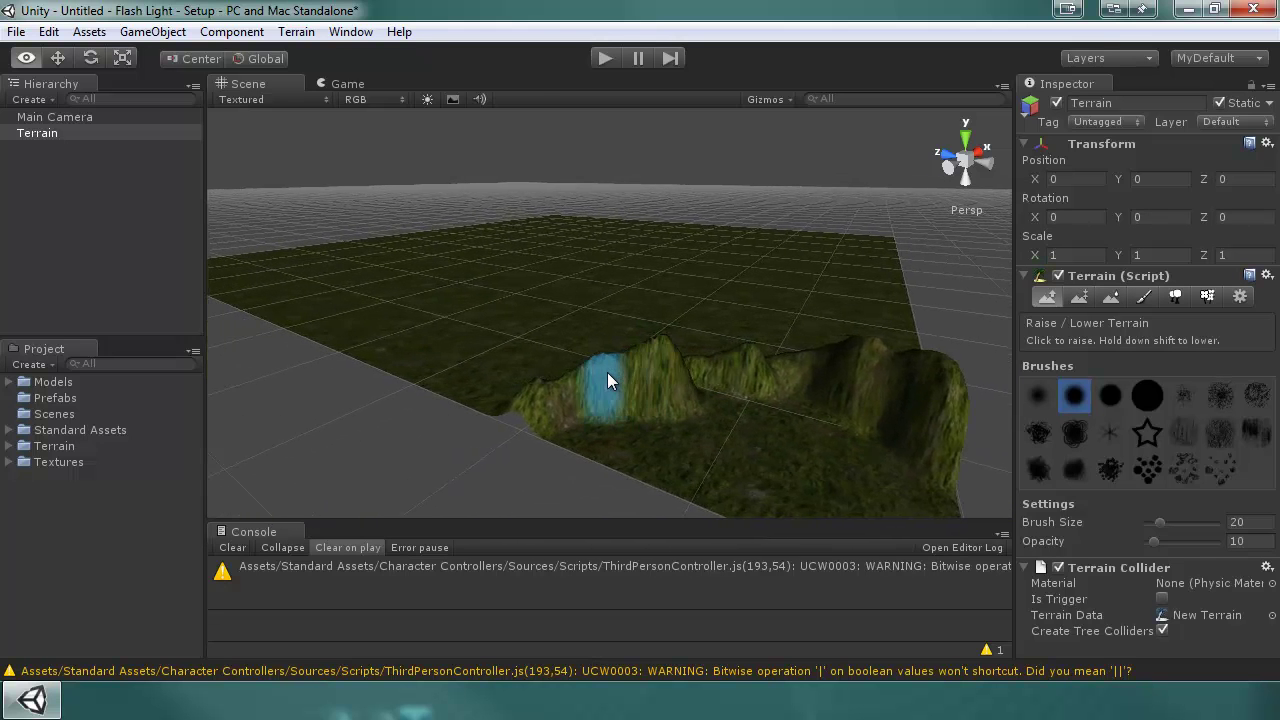
scroll(607, 372, down, 1)
mouse_move(607, 372)
alt+mouse_down()
mouse_move(610, 312)
mouse_move(673, 345)
mouse_move(612, 414)
mouse_move(640, 409)
mouse_move(608, 337)
mouse_move(566, 400)
mouse_move(664, 318)
mouse_move(501, 337)
mouse_move(549, 372)
mouse_move(686, 383)
mouse_move(708, 398)
mouse_move(631, 440)
mouse_move(643, 363)
mouse_move(634, 326)
mouse_move(614, 318)
mouse_move(625, 343)
mouse_move(597, 340)
mouse_move(589, 411)
mouse_move(607, 418)
mouse_move(486, 416)
mouse_move(501, 410)
alt+mouse_up()
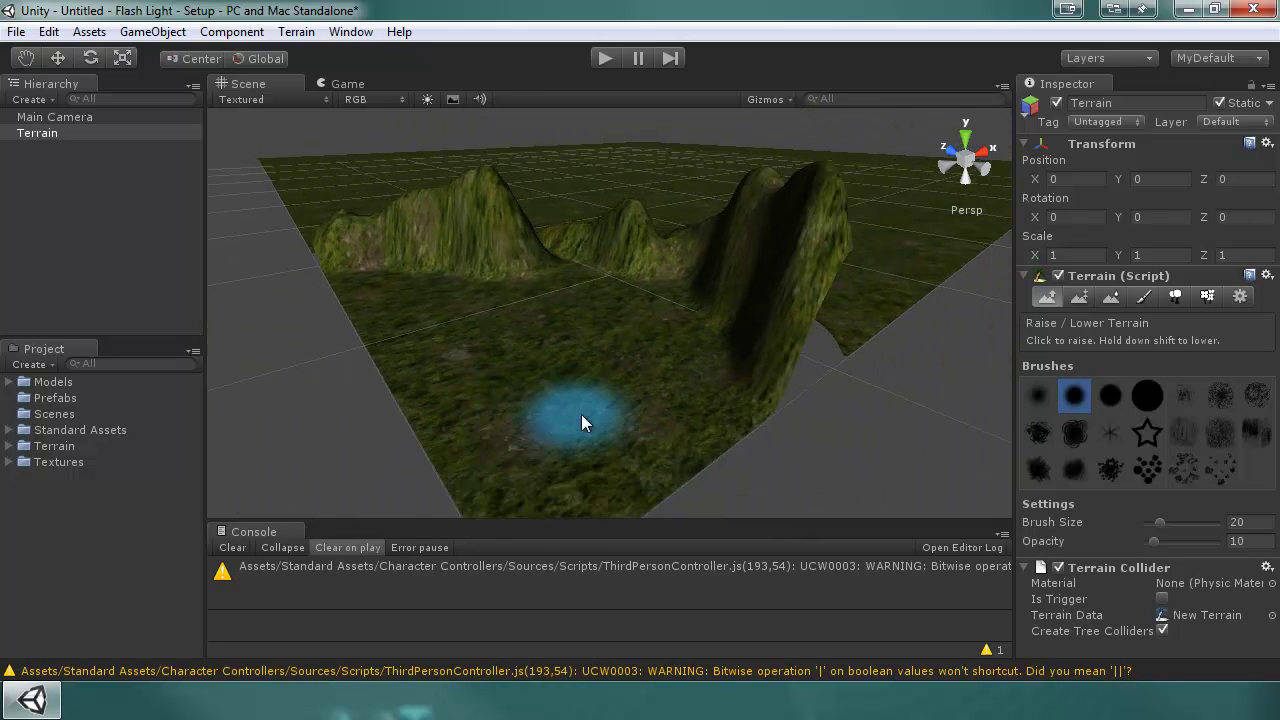
drag(490, 411, 525, 331)
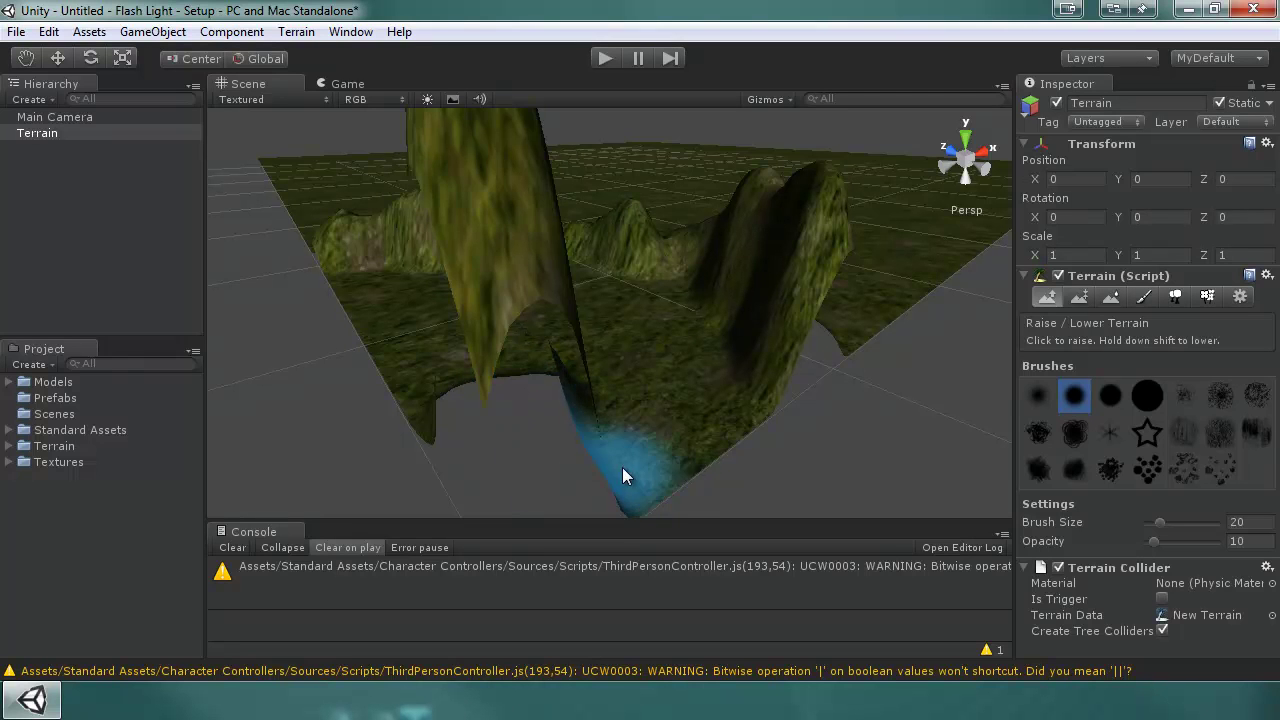
Flatten the spike, then at opacity 5 build a small front-left hill.
mouse_move(620, 465)
shift+mouse_down()
mouse_move(541, 478)
mouse_move(529, 399)
shift+mouse_up()
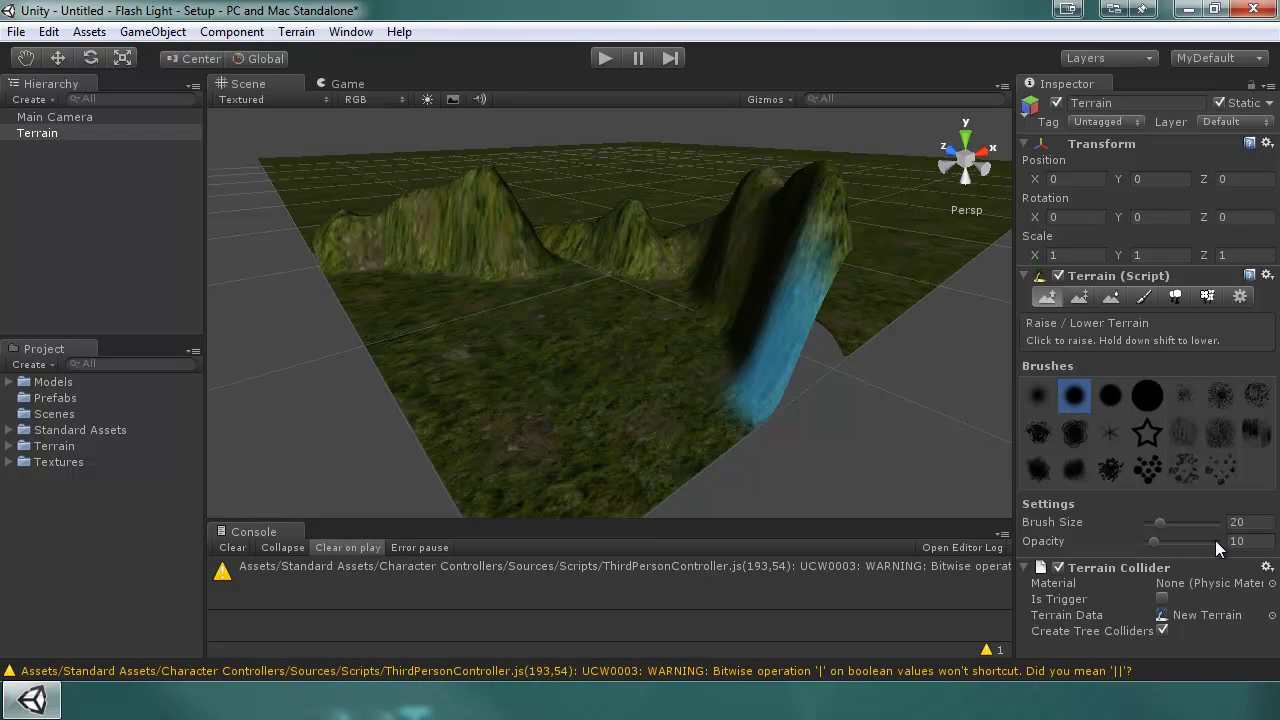
text(5)
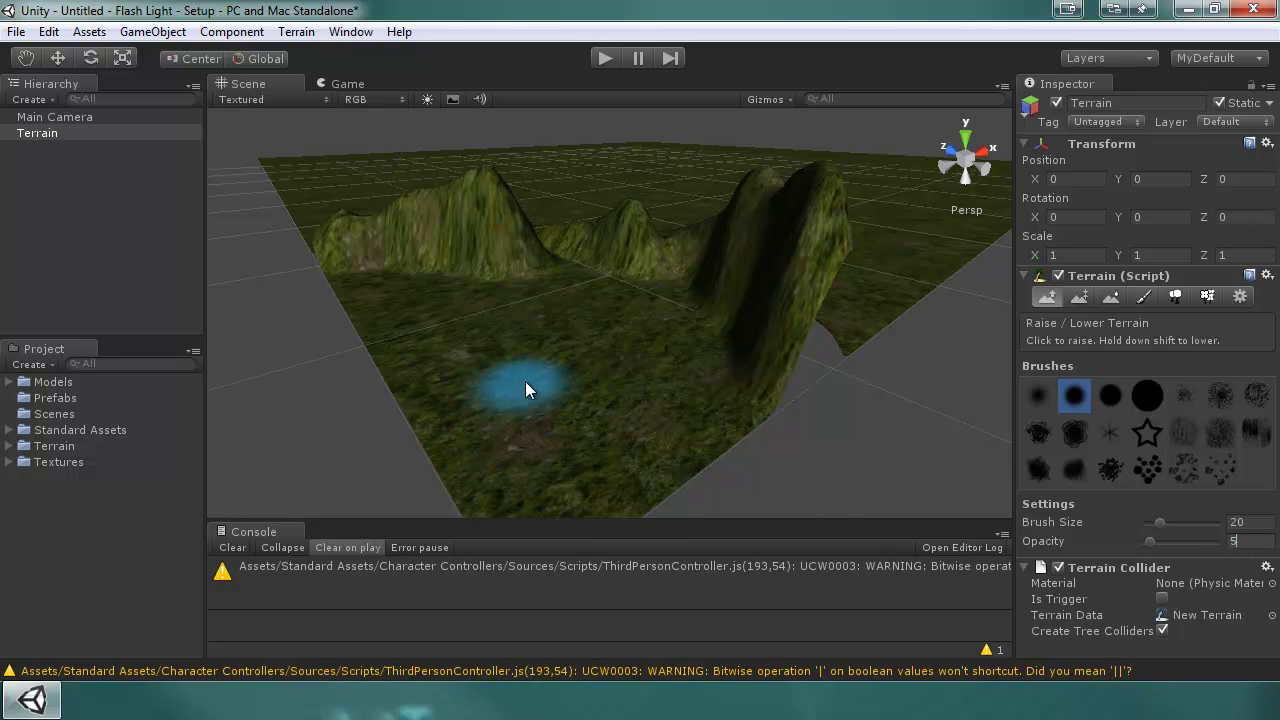
drag(531, 379, 548, 343)
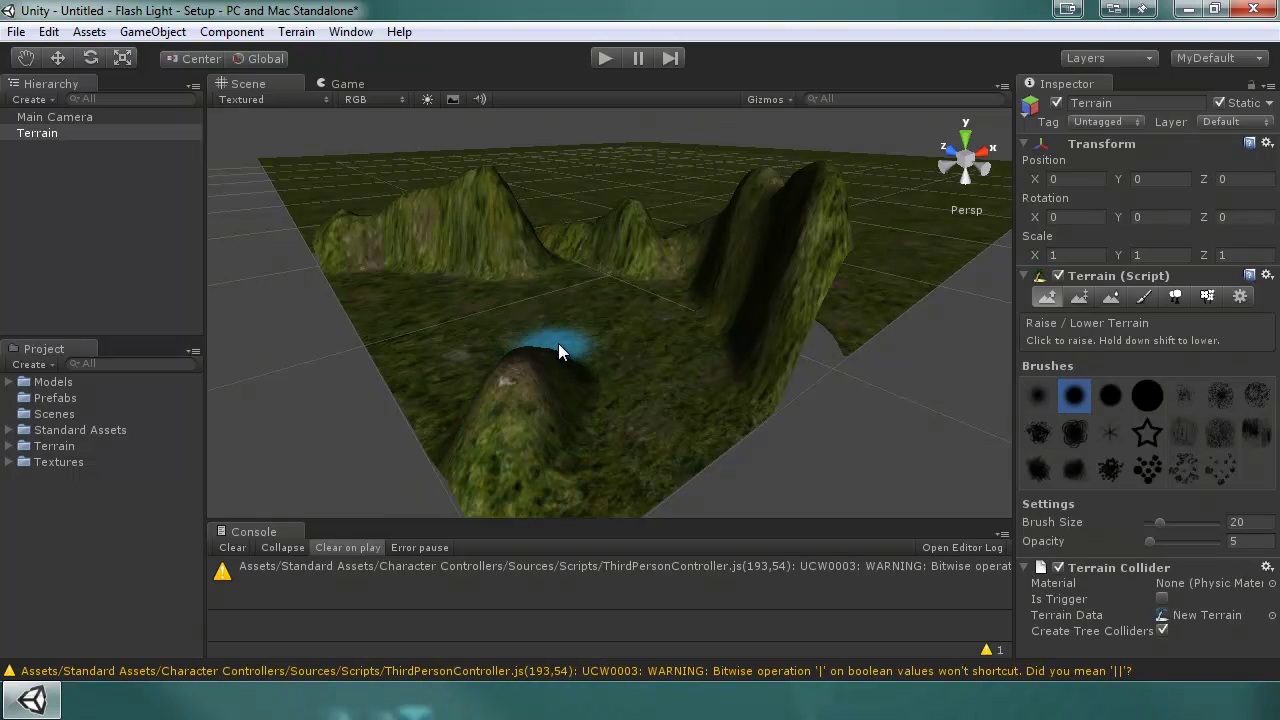
mouse_move(553, 340)
mouse_down()
mouse_move(541, 383)
mouse_move(554, 348)
mouse_move(580, 349)
mouse_move(603, 477)
mouse_move(477, 443)
mouse_move(553, 330)
mouse_move(493, 403)
mouse_move(573, 323)
mouse_up()
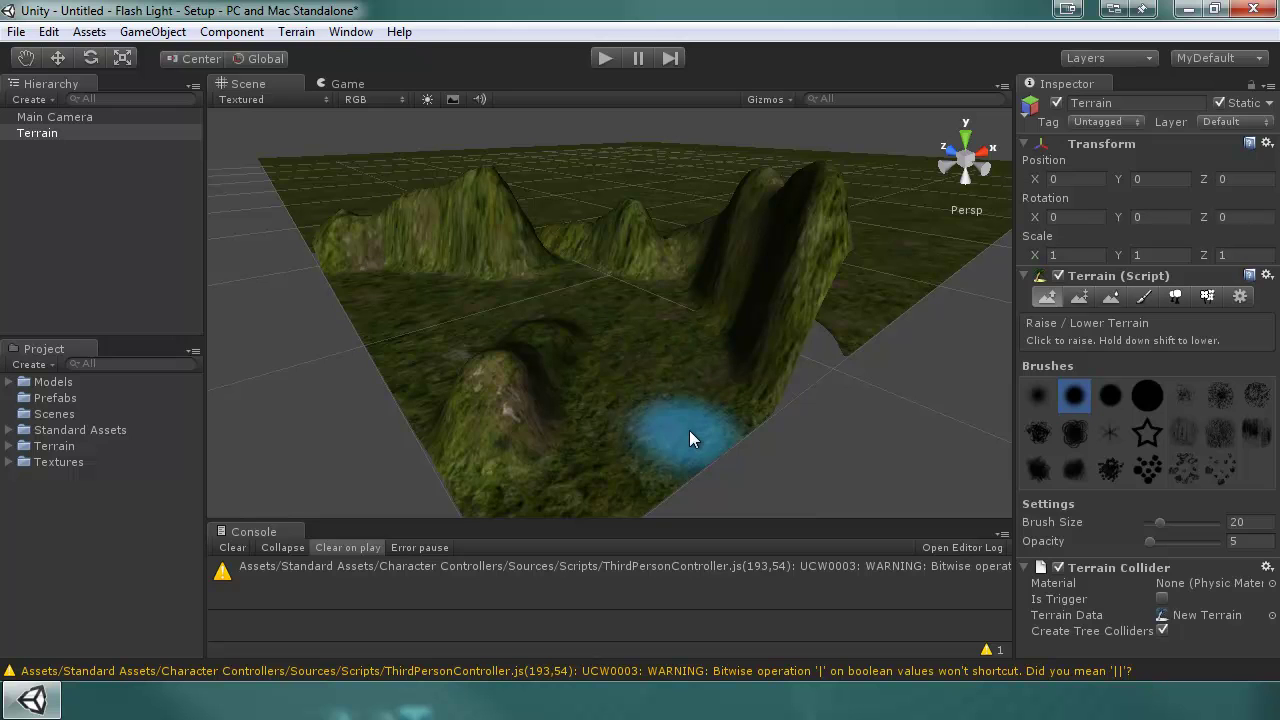
Orbit the view around the Main Camera and Terrain to look across the hills.
click(66, 118)
alt+drag(637, 378, 630, 337)
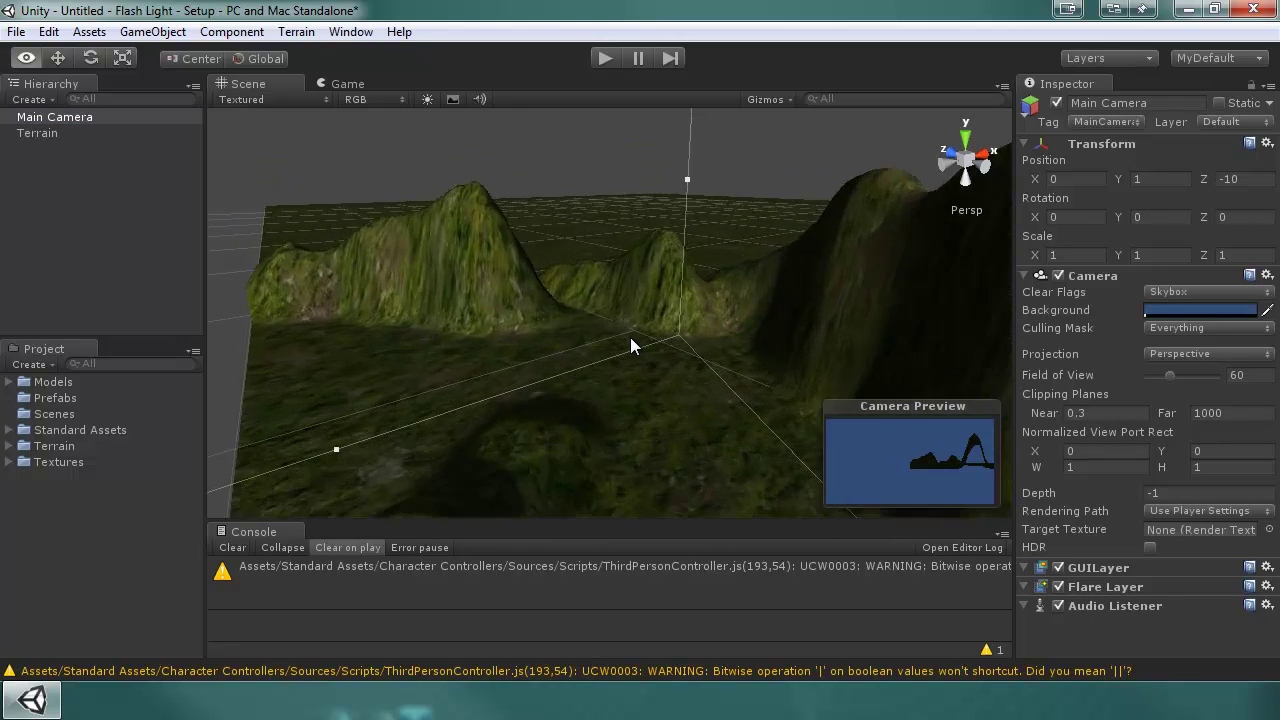
mouse_move(630, 337)
alt+mouse_down()
mouse_move(634, 316)
mouse_move(472, 332)
alt+mouse_up()
click(40, 133)
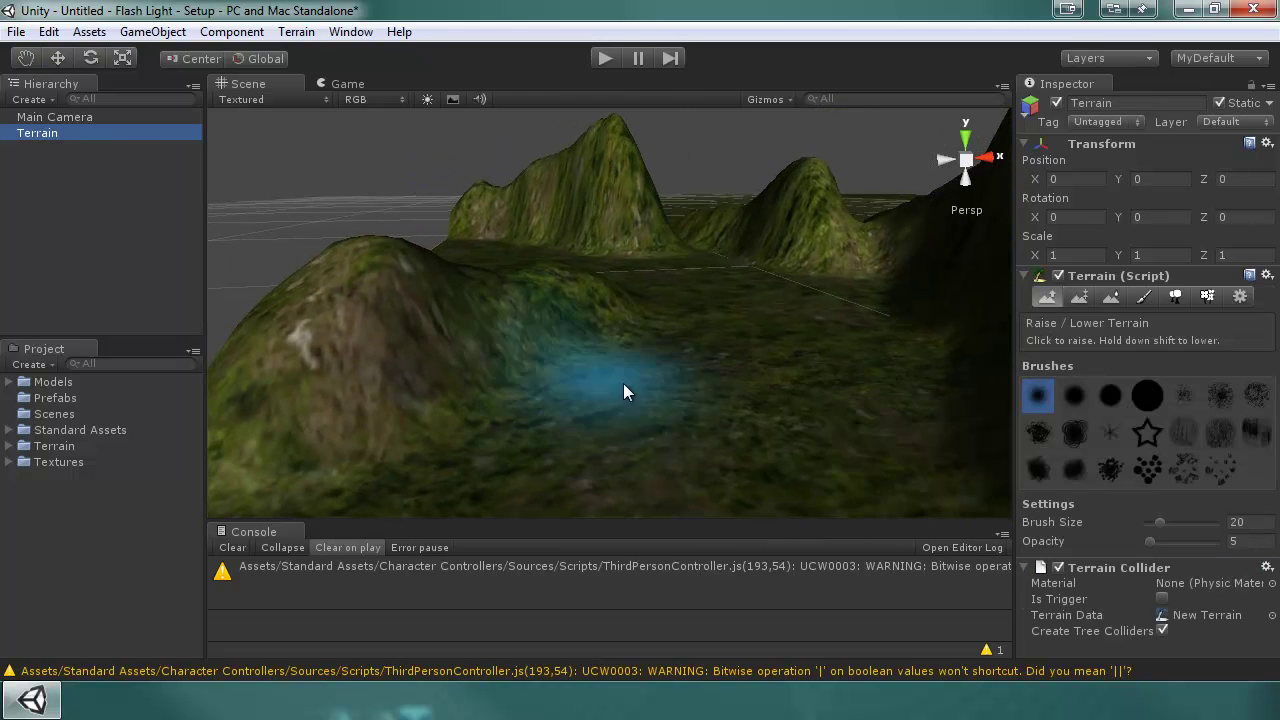
mouse_move(629, 383)
alt+mouse_down()
mouse_move(783, 390)
mouse_move(771, 366)
mouse_move(805, 362)
mouse_move(782, 381)
mouse_move(833, 433)
mouse_move(815, 367)
mouse_move(764, 343)
alt+mouse_up()
scroll(833, 433, down, 3)
scroll(833, 433, down, 3)
Fly in close to the Main Camera, looking along the valley between the hills.
click(90, 120)
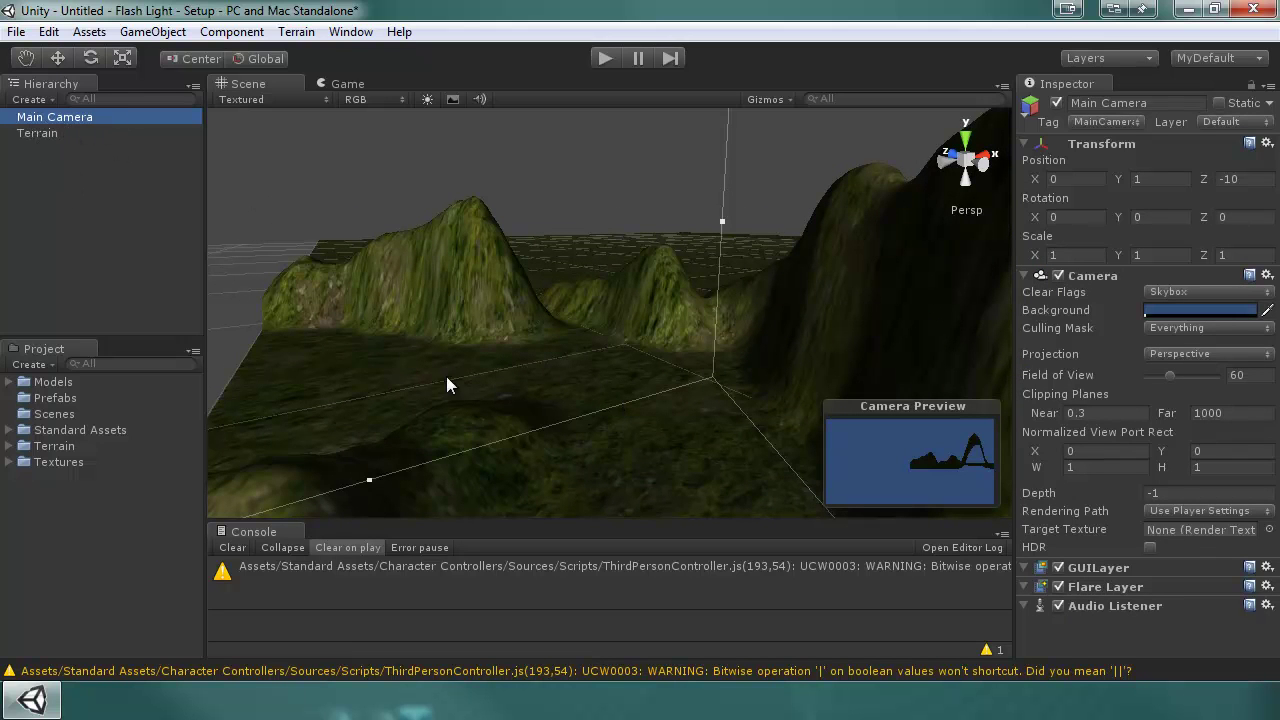
mouse_move(594, 360)
alt+mouse_down()
mouse_move(623, 381)
mouse_move(631, 419)
mouse_move(632, 372)
alt+mouse_up()
scroll(633, 362, up, 2)
scroll(615, 351, up, 2)
scroll(615, 351, up, 2)
scroll(615, 351, up, 2)
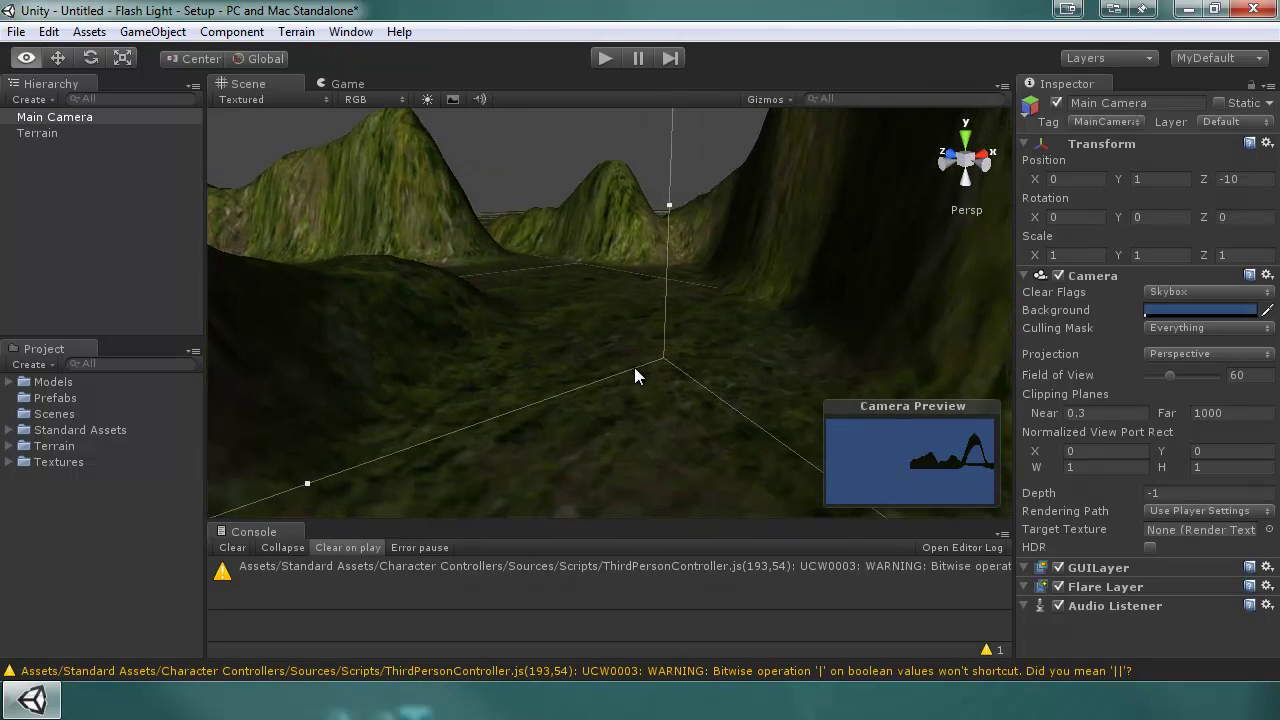
alt+drag(634, 376, 600, 378)
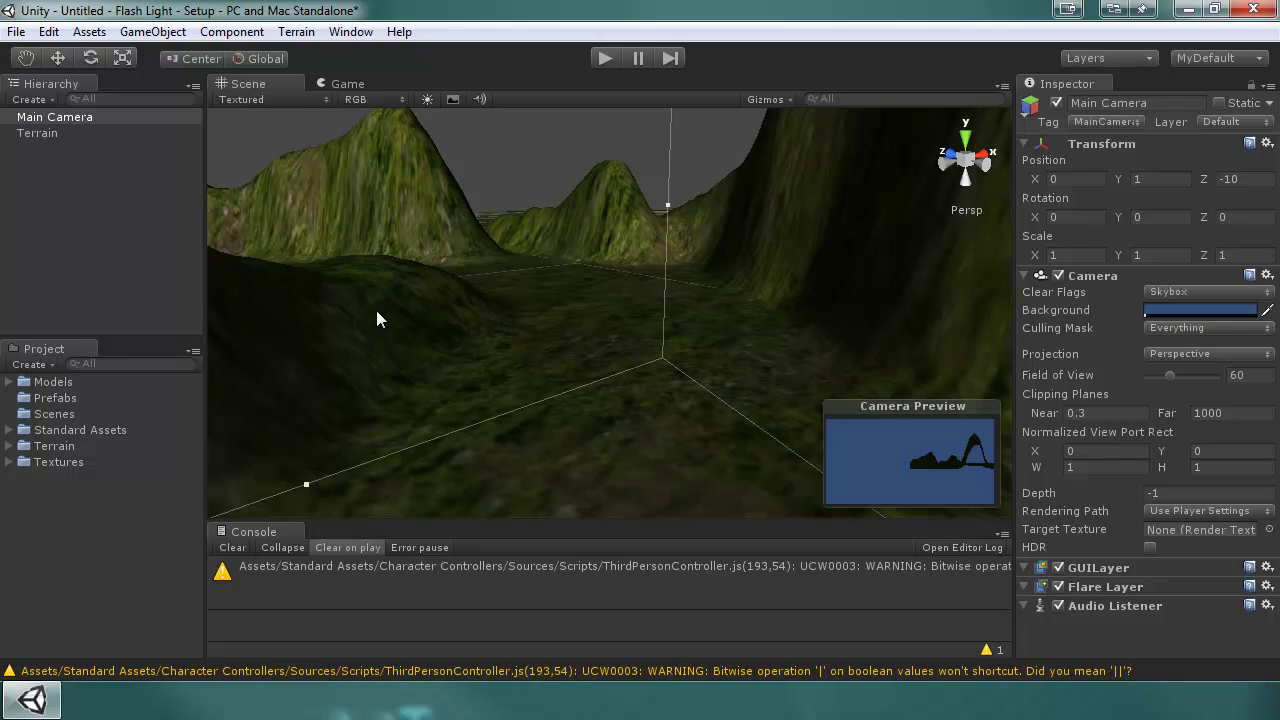
Place the 3rd Person Controller in the valley at Position Y 1 and review its Inspector.
click(9, 430)
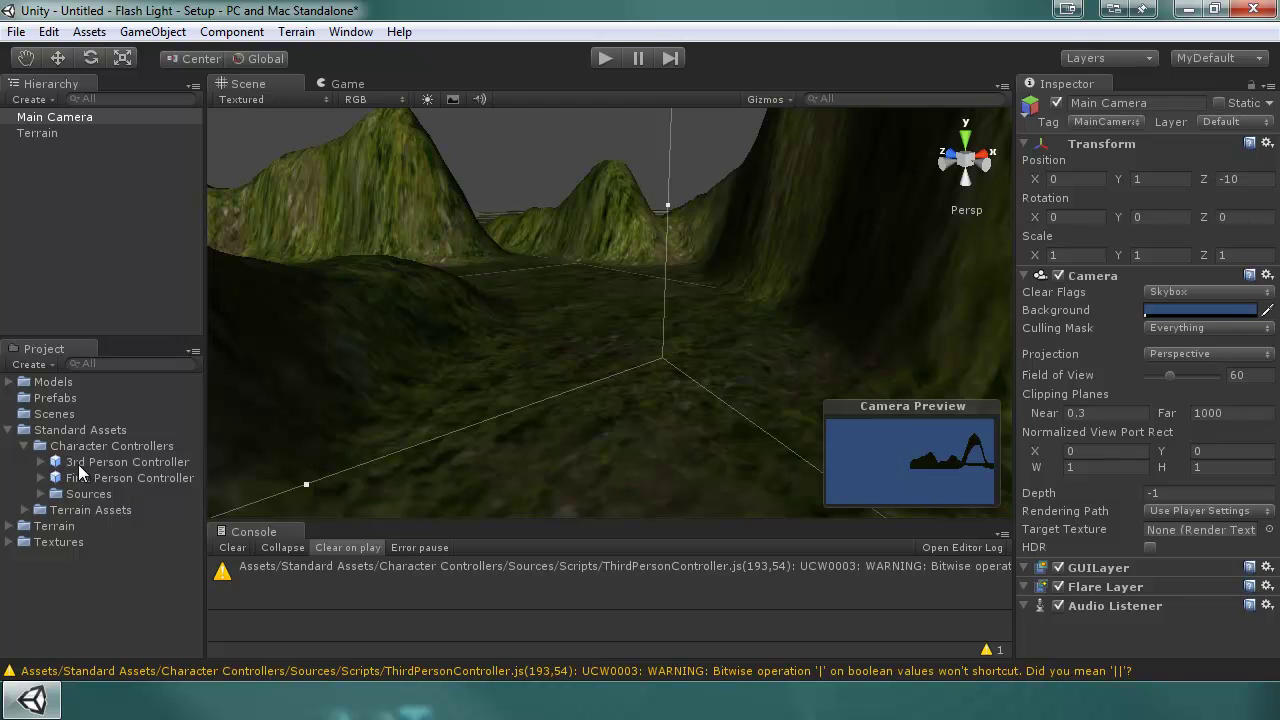
drag(80, 467, 651, 412)
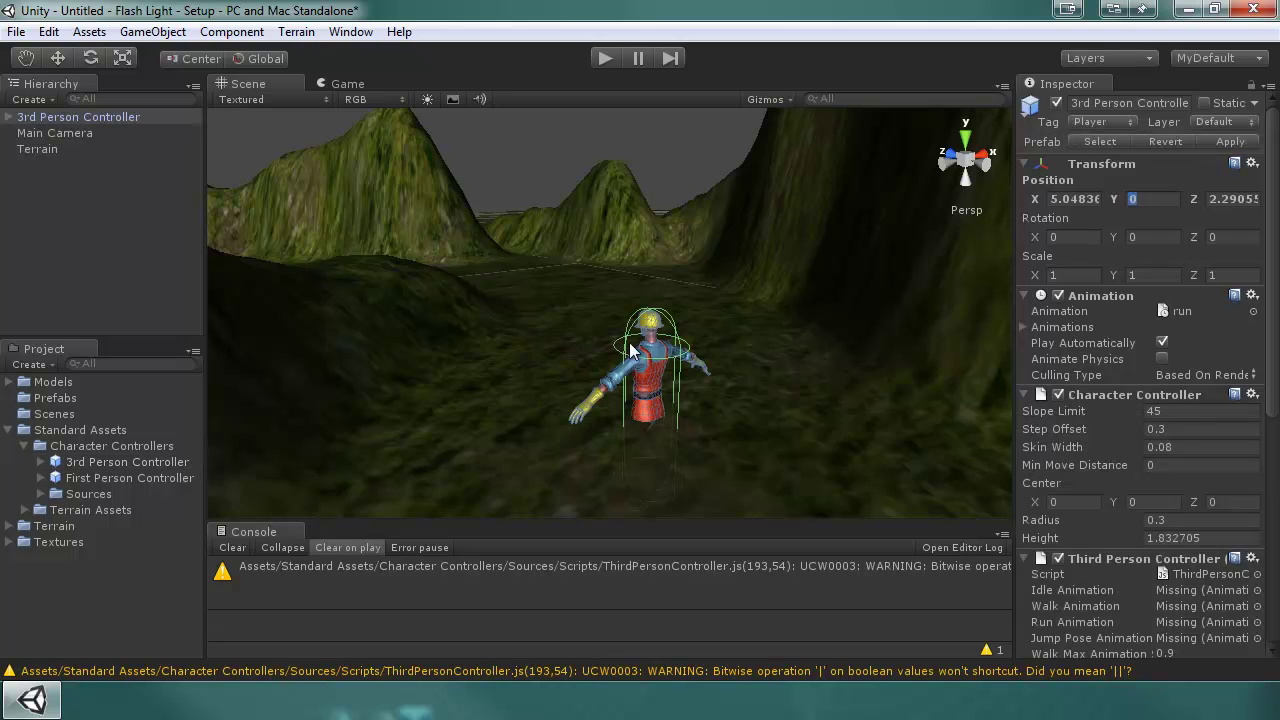
text(1)
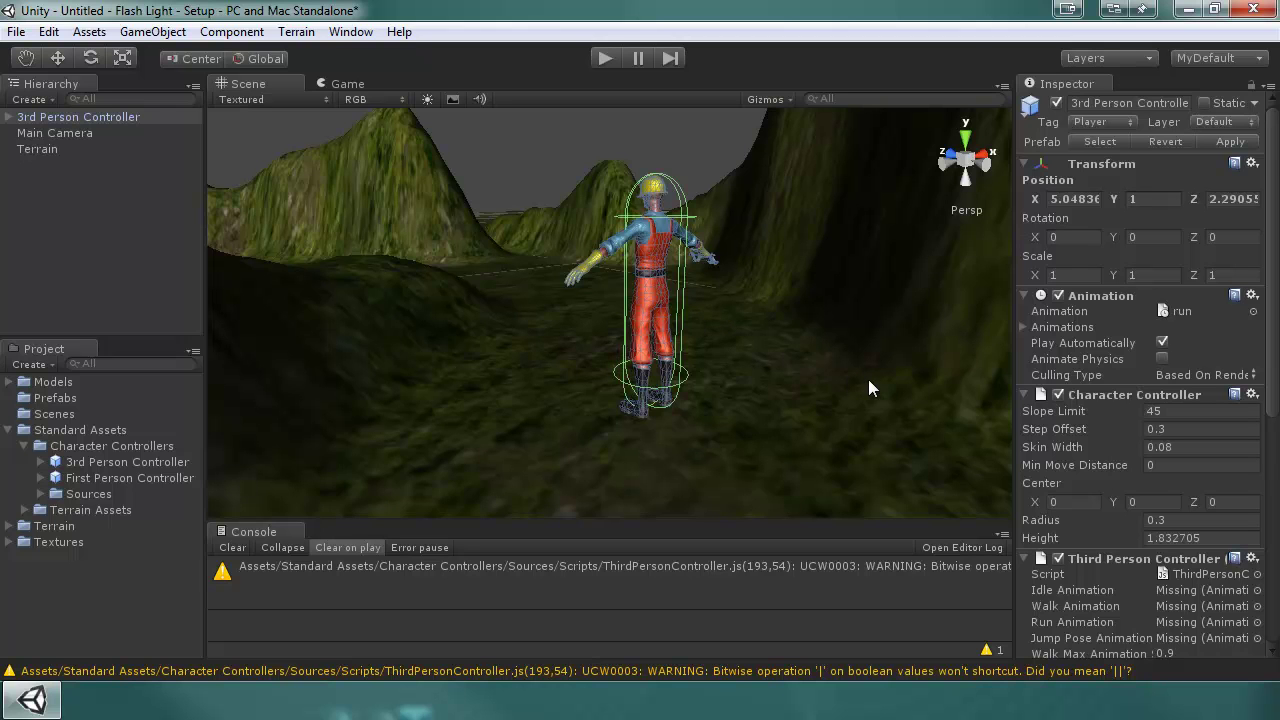
drag(1272, 345, 1253, 530)
scroll(1252, 530, down, 2)
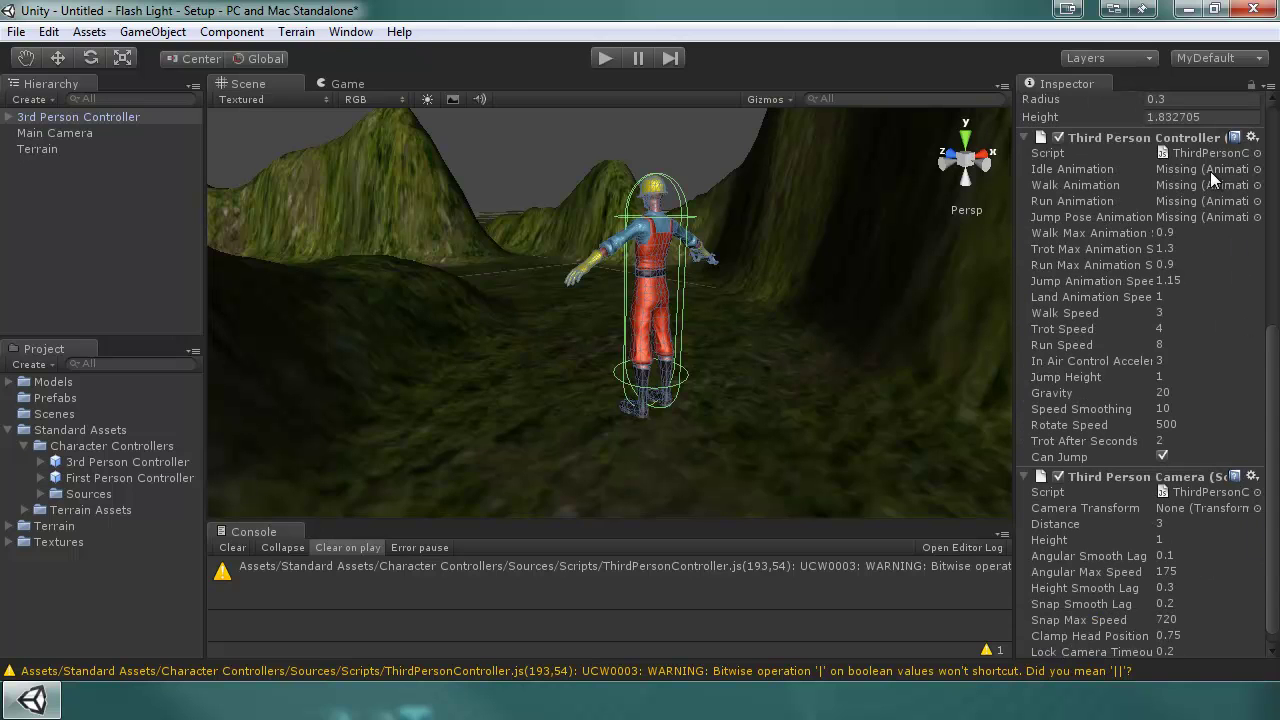